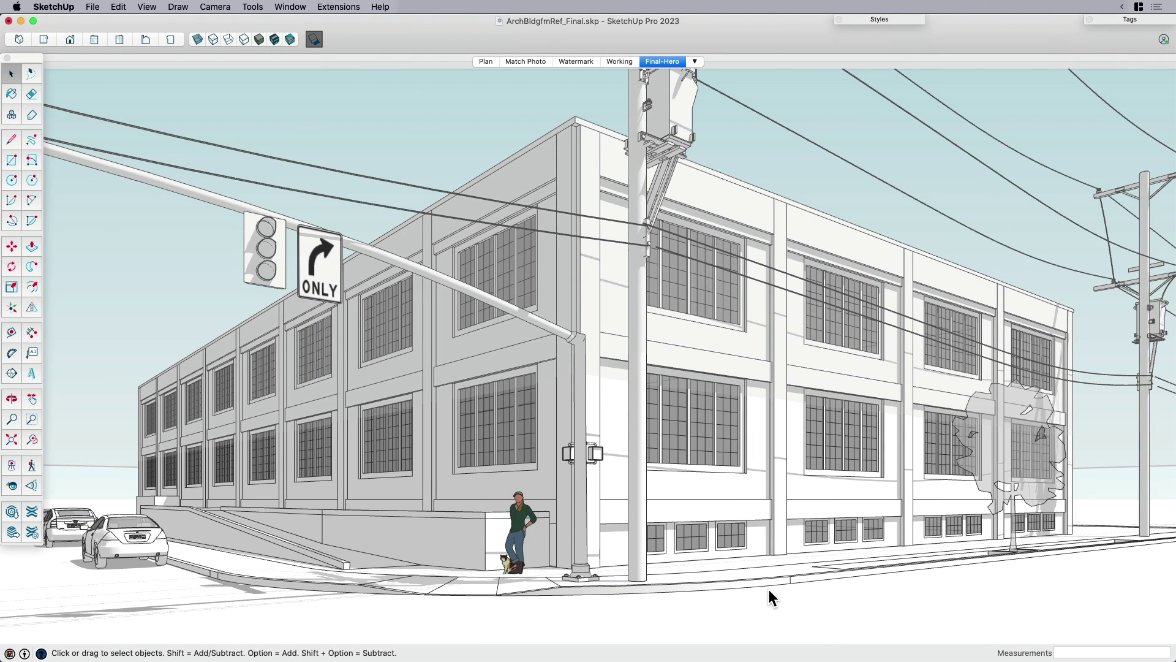
- Select all, then orbit to an overview, a frontal view and a low upward view of the warehouse
key(super+a)
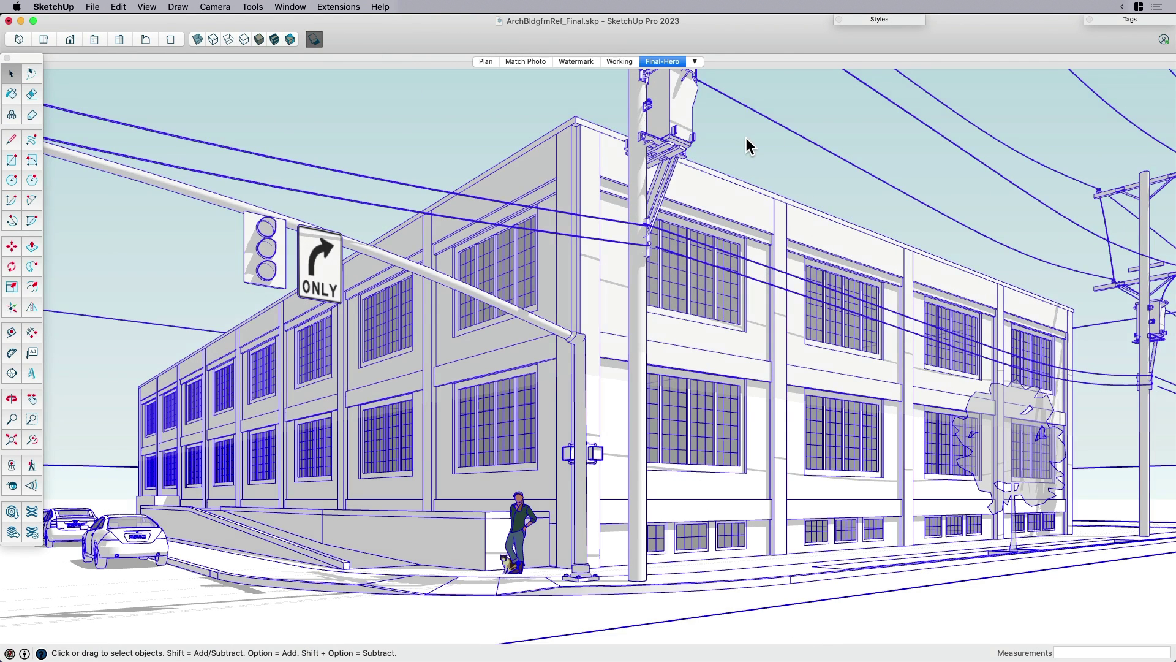
middle_drag(814, 311, 626, 227)
click(627, 147)
middle_drag(627, 147, 697, 355)
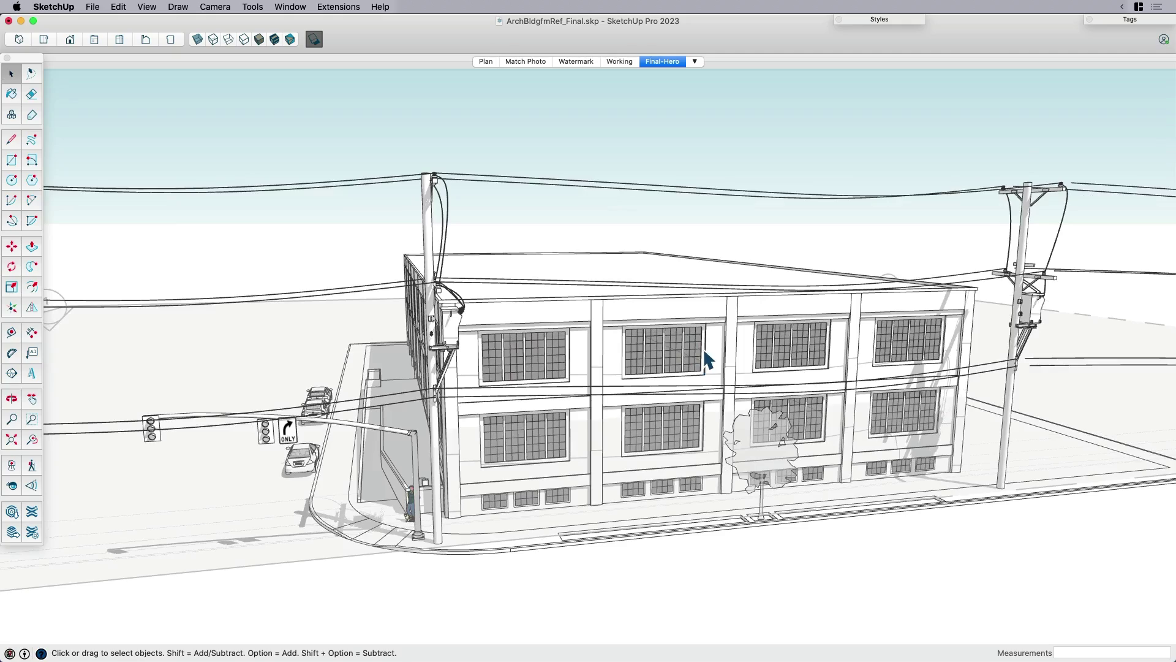
key(h)
middle_drag(617, 420, 599, 446)
- Zoom in and orbit toward the left facade, ending on a raised view of the roof
key(h)
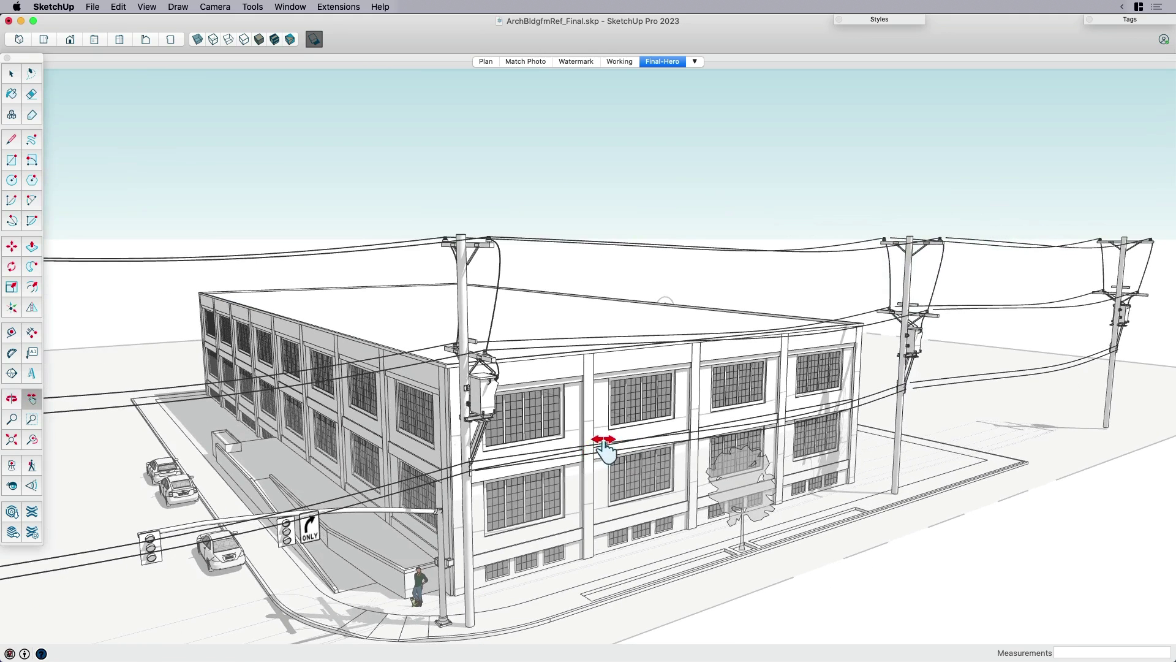
key(space)
scroll(446, 431, up, 5)
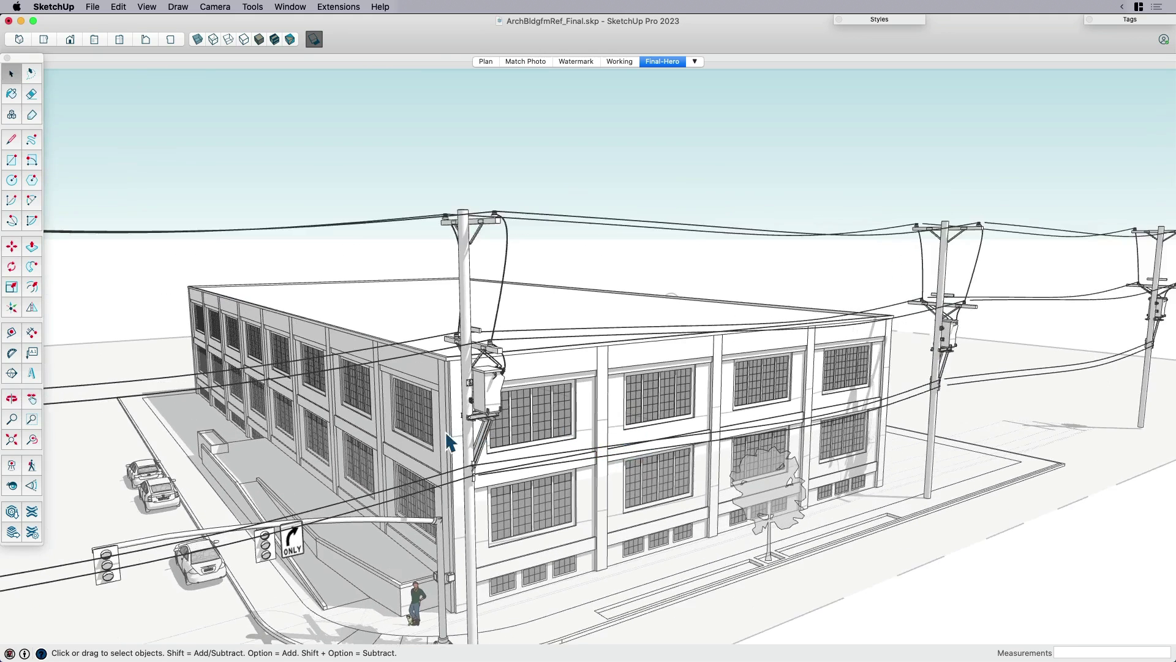
middle_drag(497, 427, 637, 344)
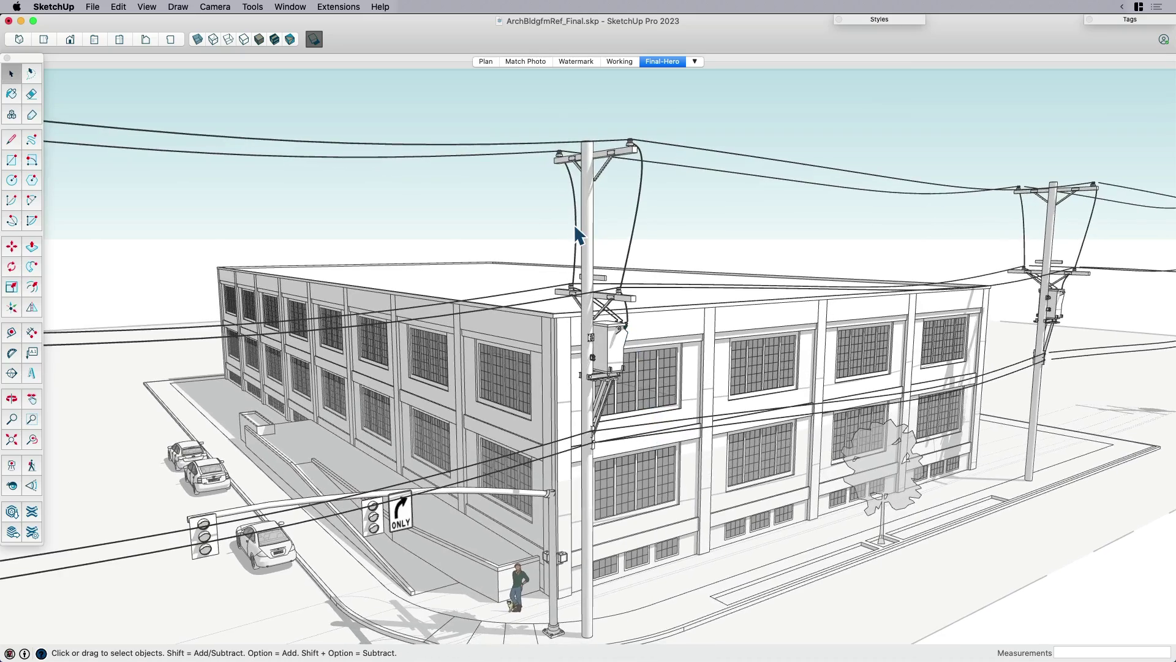
middle_drag(696, 195, 507, 179)
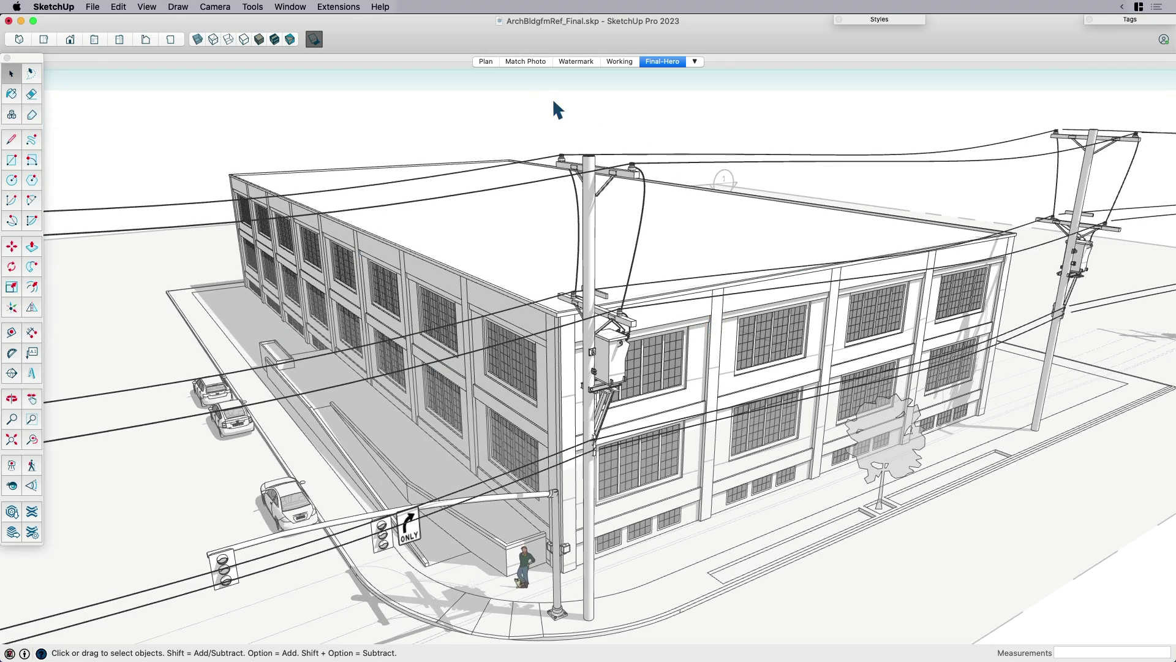
- Switch to the Plan scene, zoom and pan the aerial photo, then tilt it into 3D
click(485, 61)
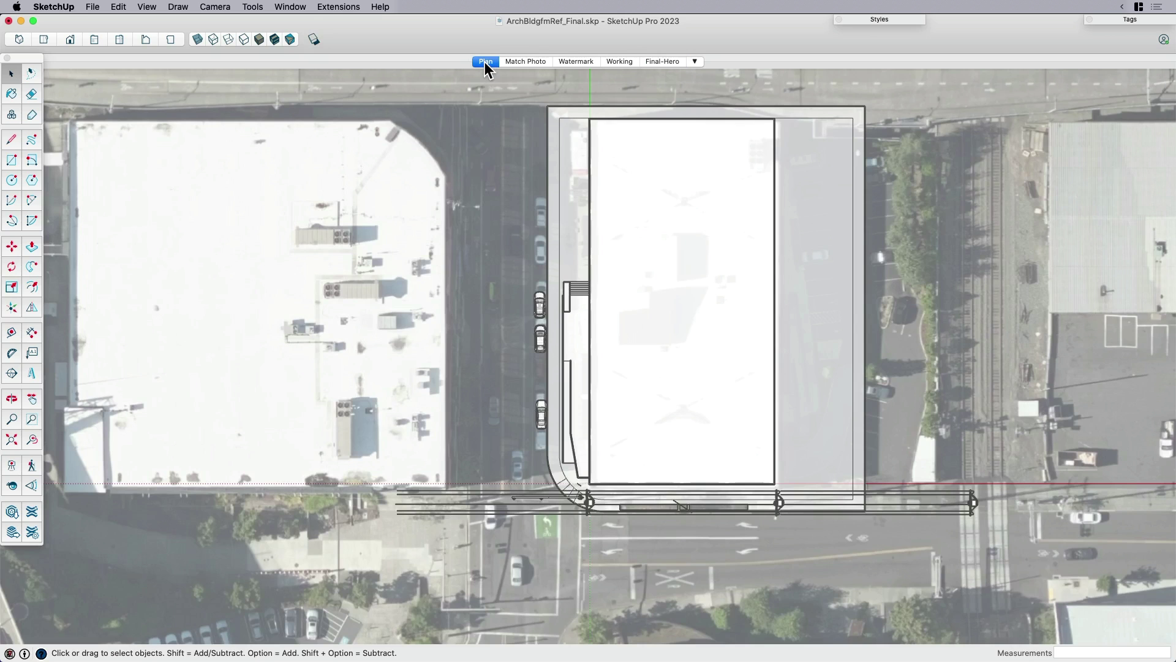
scroll(512, 257, down, 4)
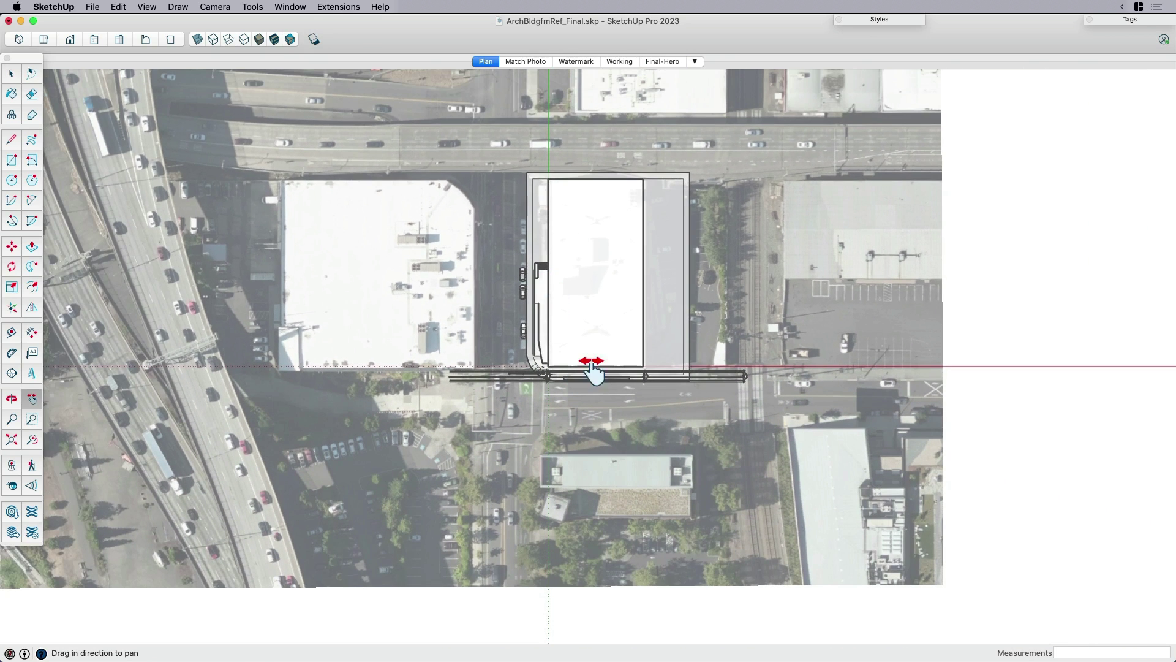
shift+middle_drag(598, 367, 659, 439)
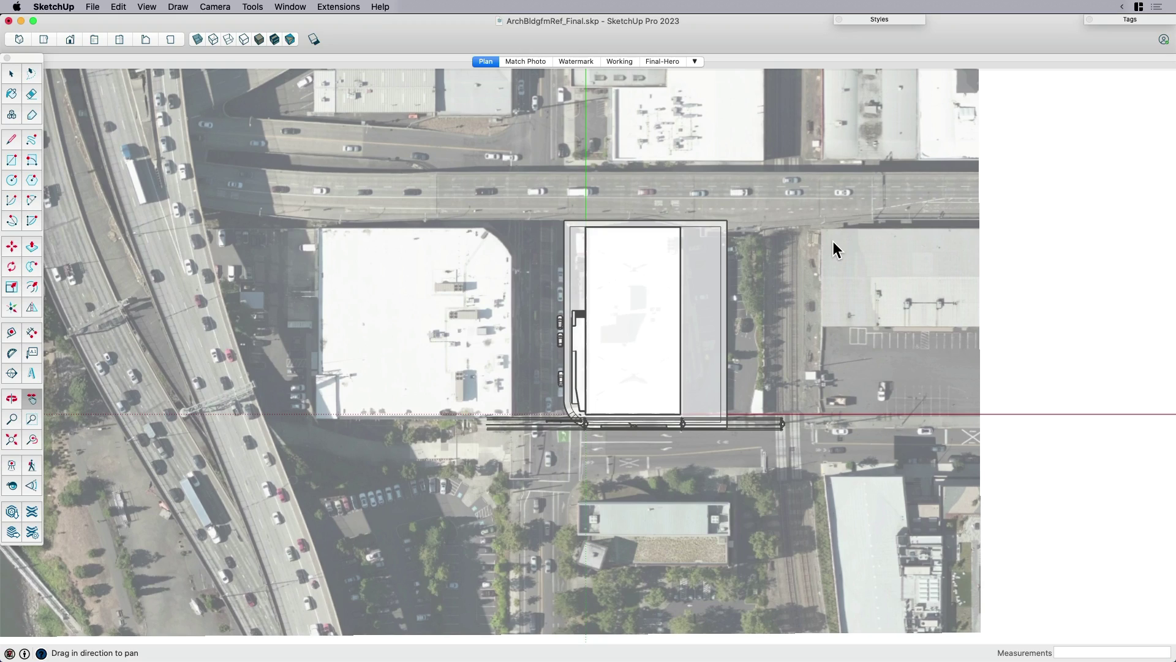
key(space)
middle_drag(559, 447, 643, 330)
- Hide the building model and orbit and zoom around the exposed aerial photo
click(643, 333)
key(Delete)
middle_drag(690, 360, 672, 334)
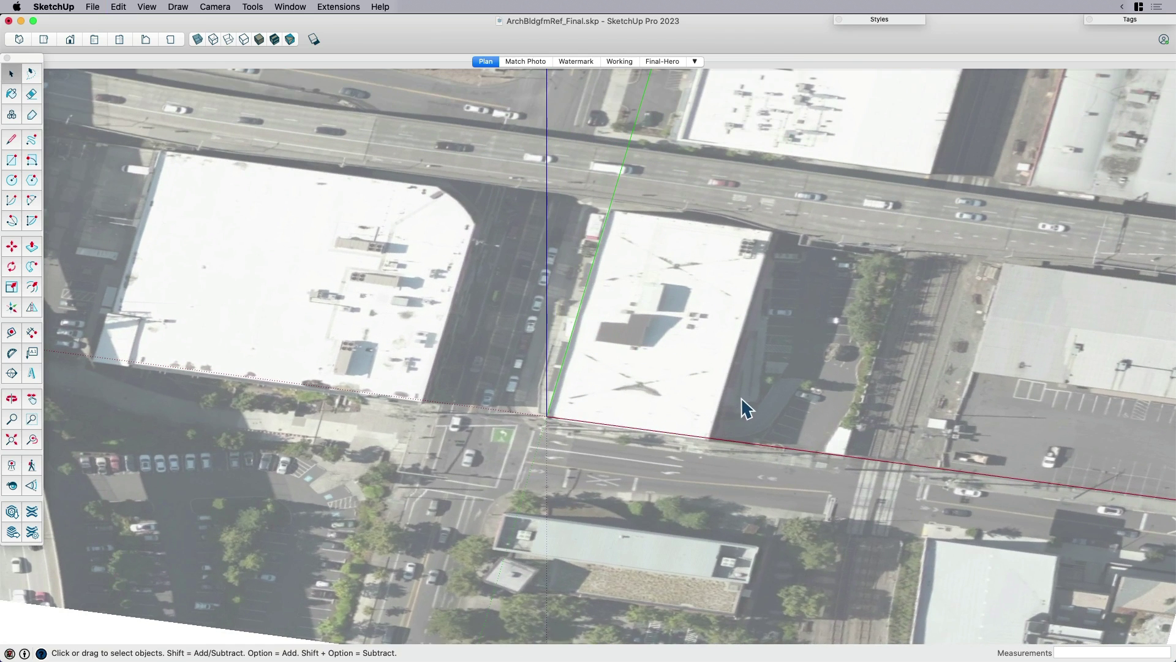
mouse_move(762, 410)
middle_down()
mouse_move(735, 381)
mouse_move(750, 403)
middle_up()
scroll(524, 386, up, 5)
middle_drag(590, 369, 643, 446)
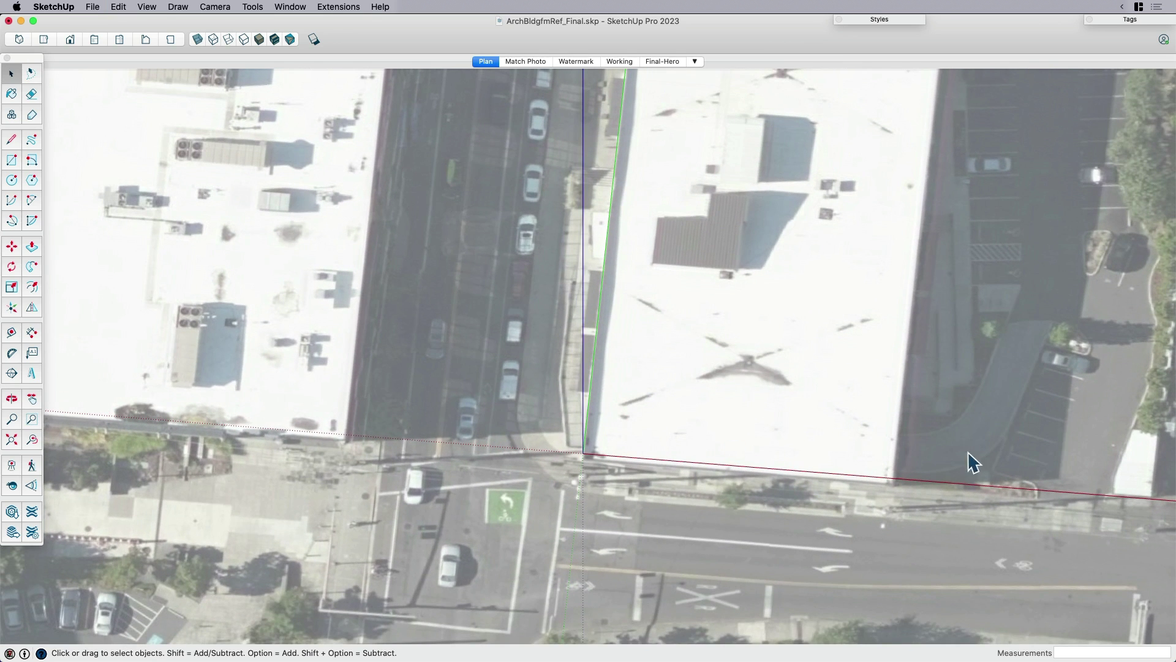
scroll(736, 342, down, 5)
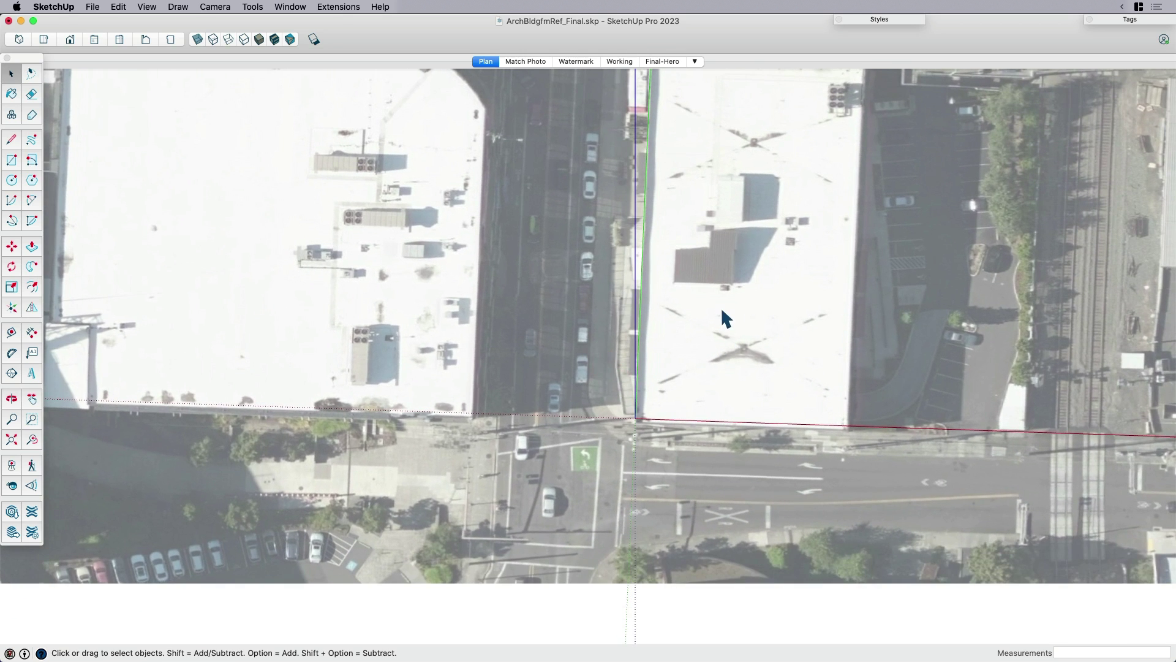
shift+middle_drag(708, 329, 649, 394)
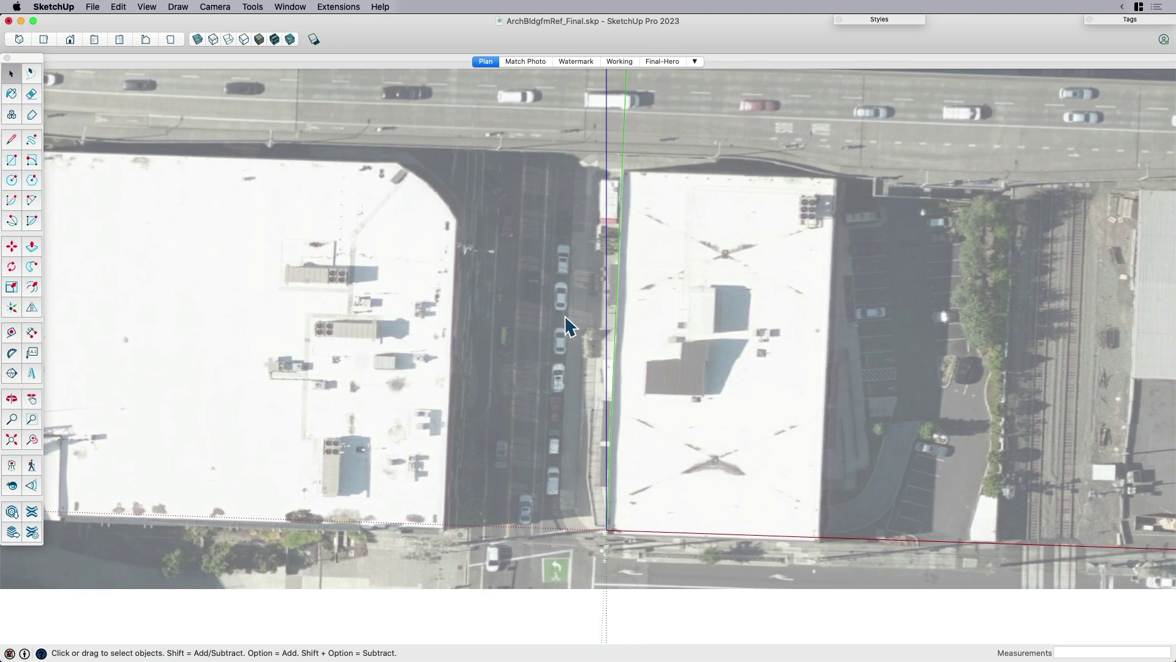
- Restore the Plan scene camera and start File > Geo-location > Add More Imagery
click(485, 61)
click(93, 7)
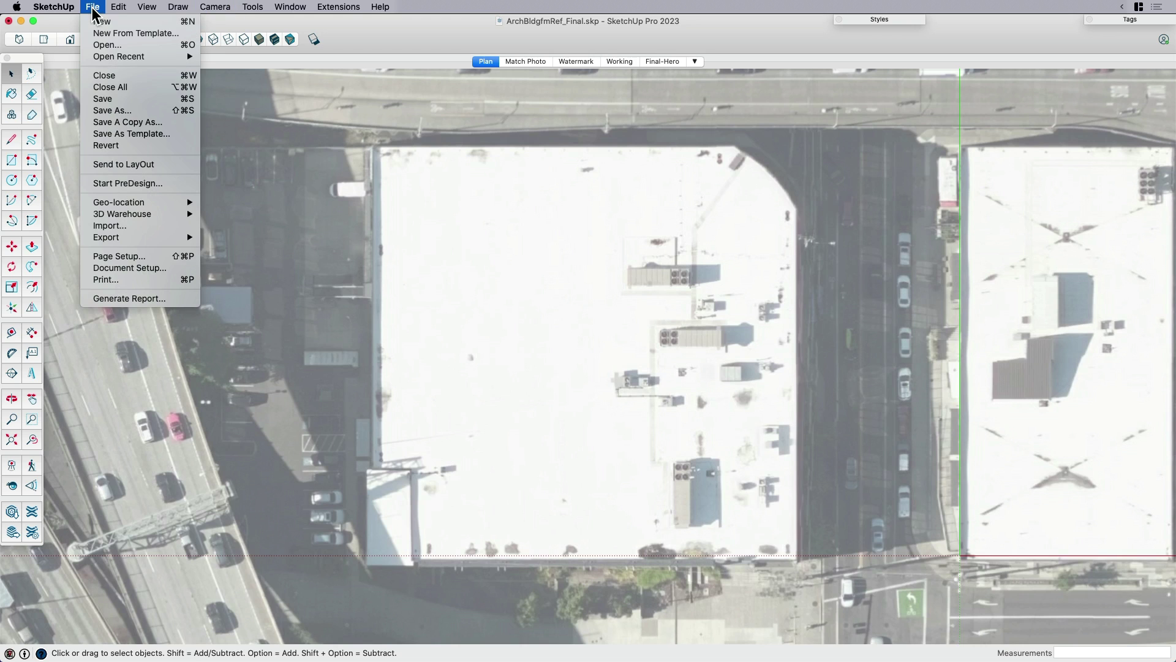
mouse_move(154, 203)
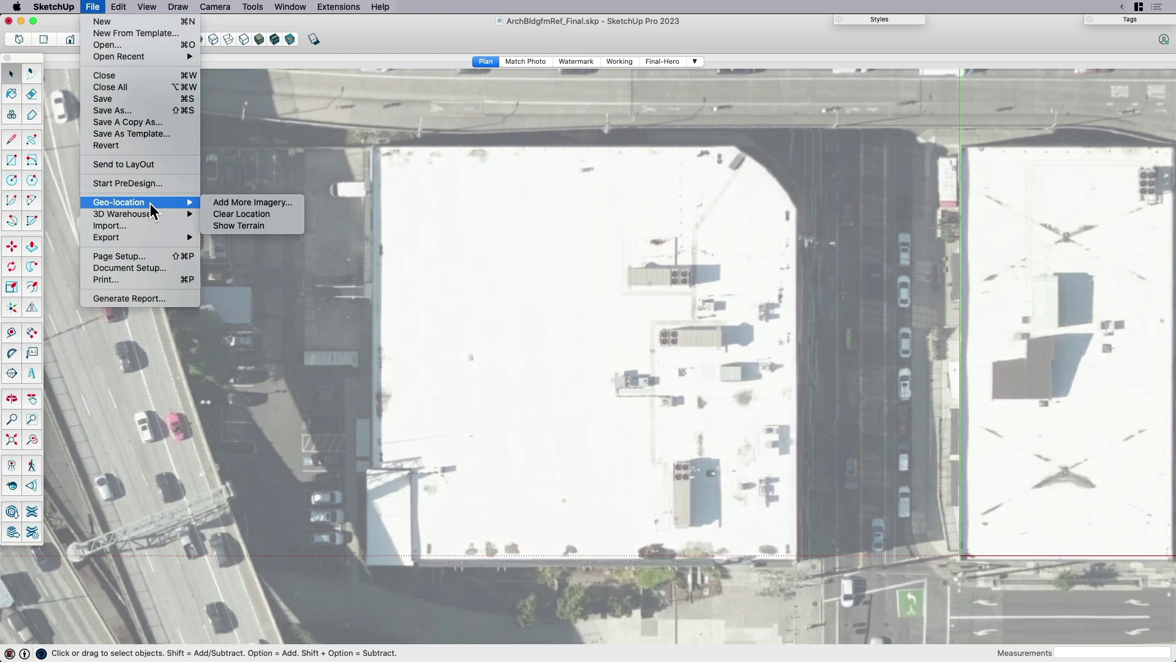
click(255, 202)
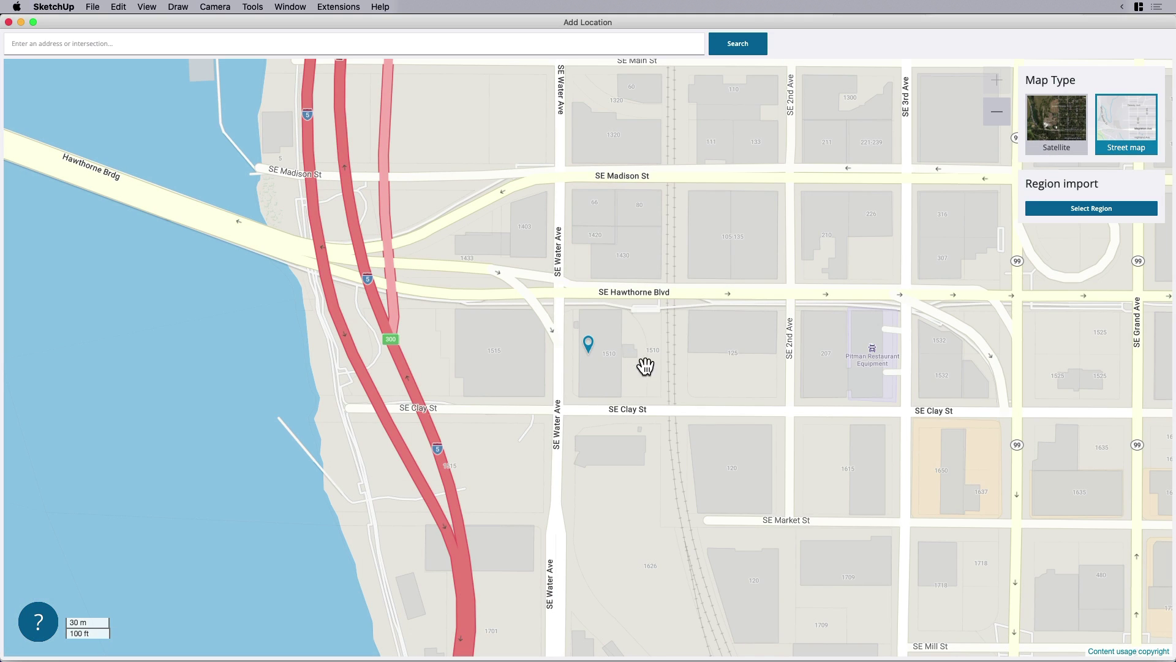
- Show Satellite imagery on the map, then zoom and pan in on the pinned site
click(1064, 112)
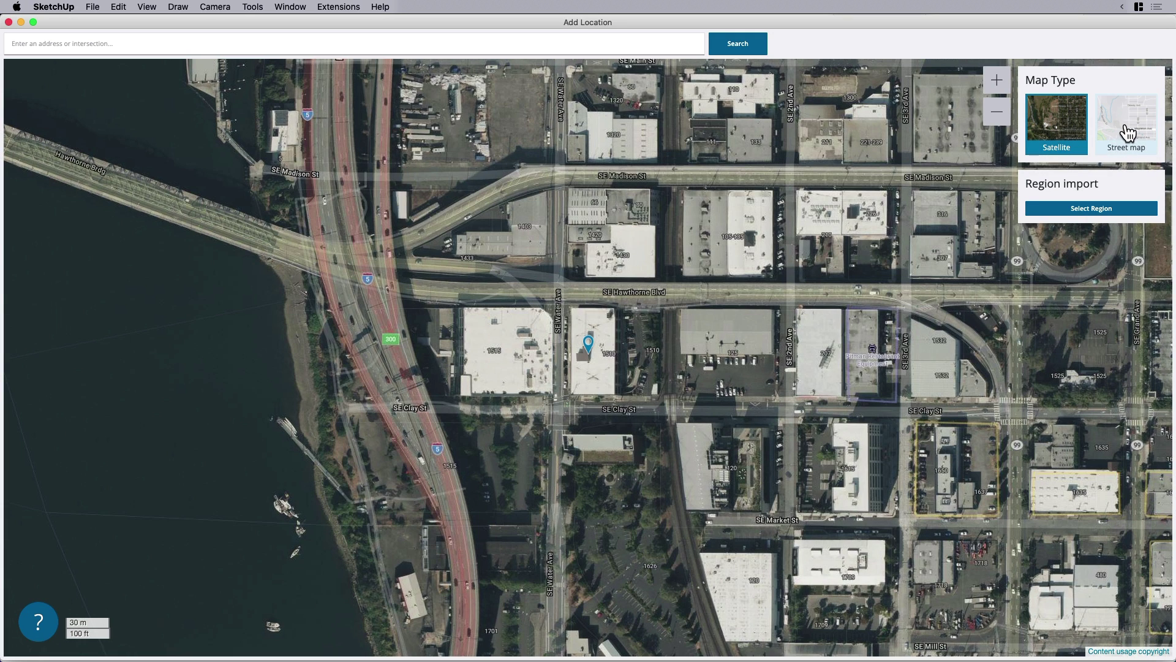
click(1126, 125)
click(1072, 126)
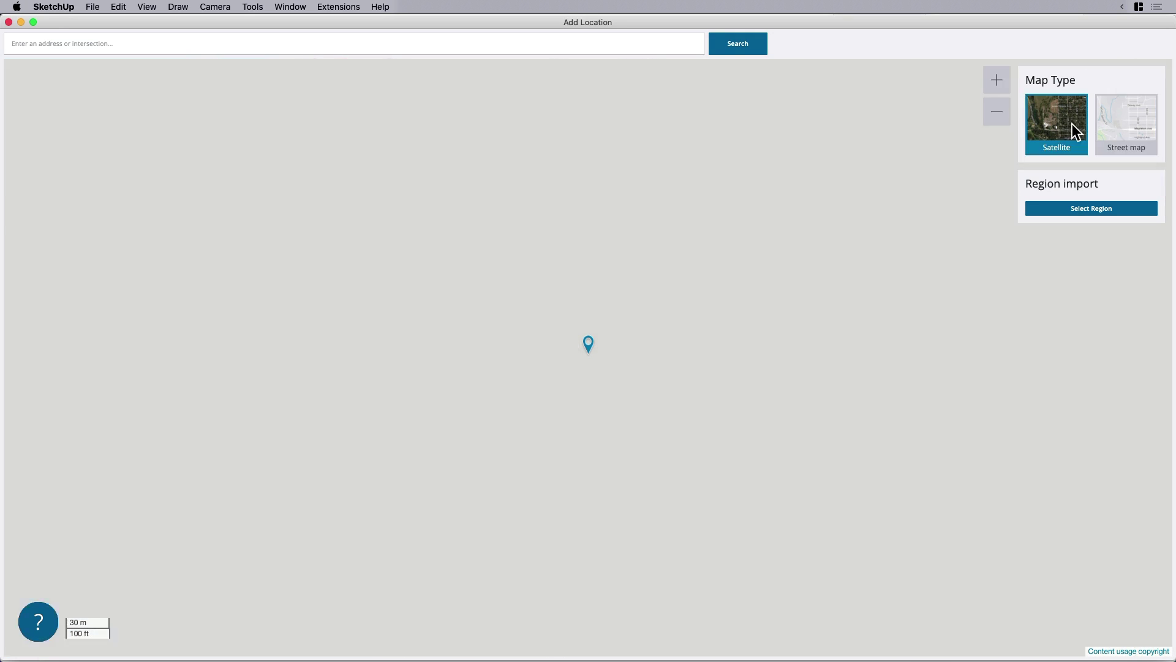
scroll(637, 345, up, 4)
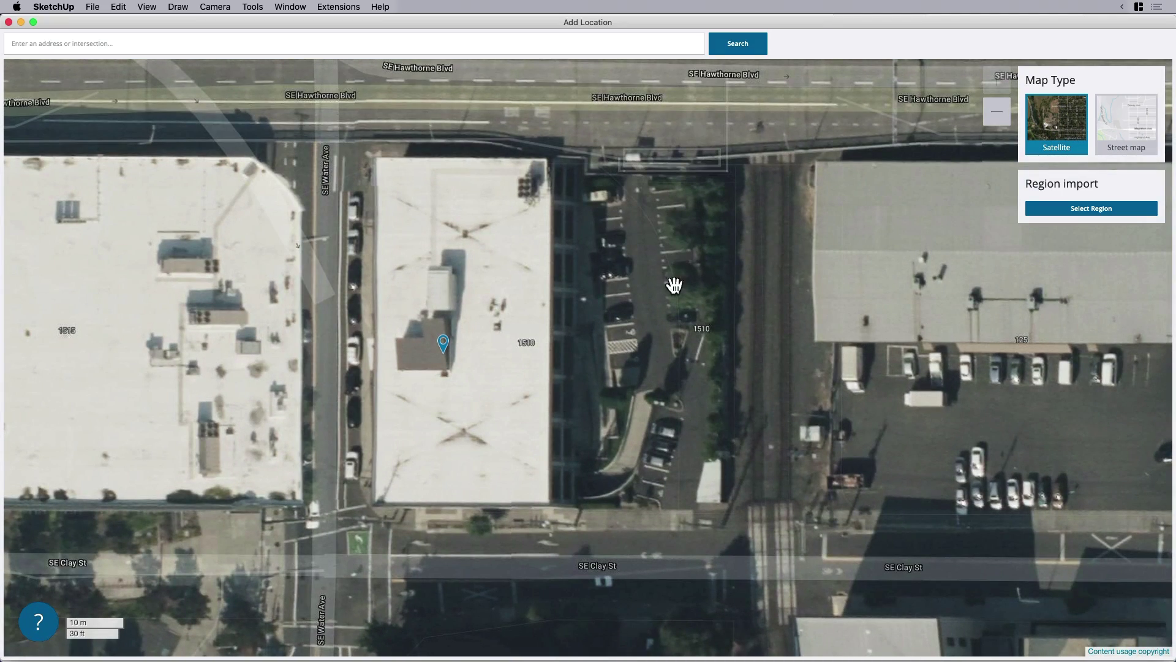
drag(682, 404, 746, 315)
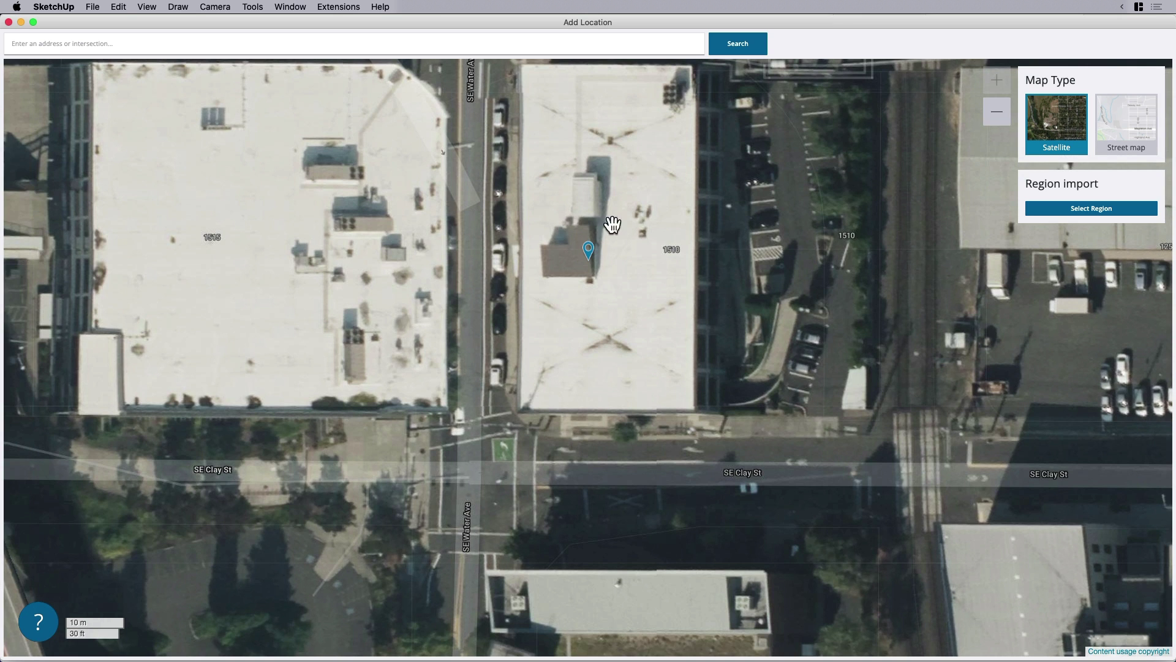
drag(677, 246, 669, 305)
drag(718, 249, 715, 278)
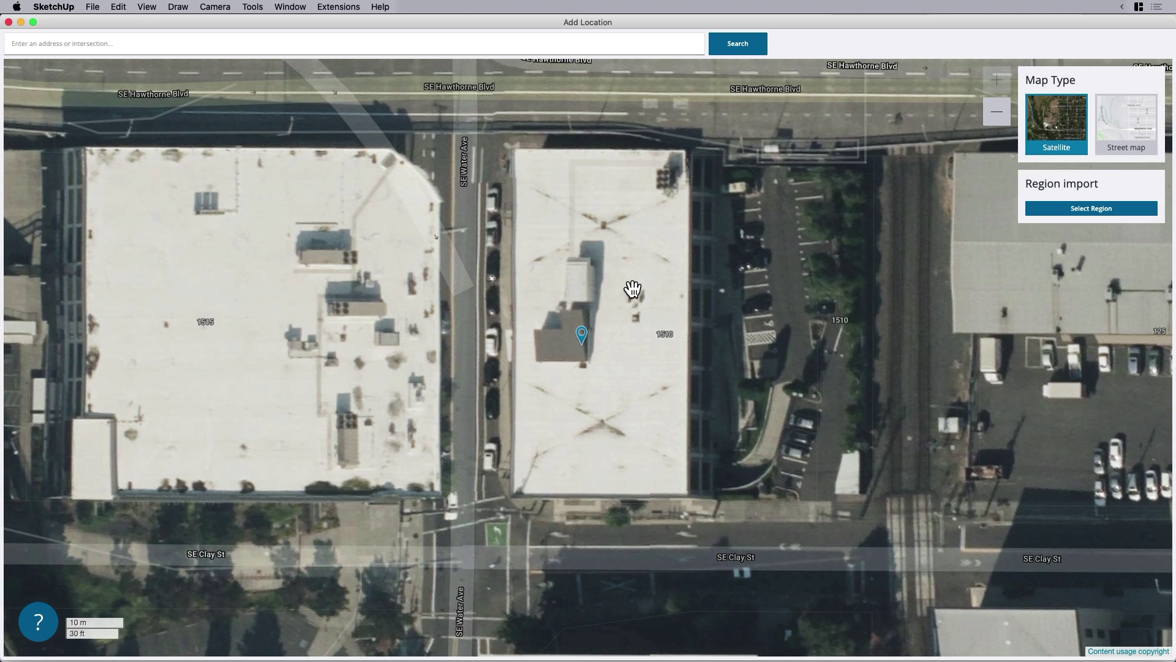
- Switch to the Street map, shrink the selected region around the site, and import it
click(1130, 125)
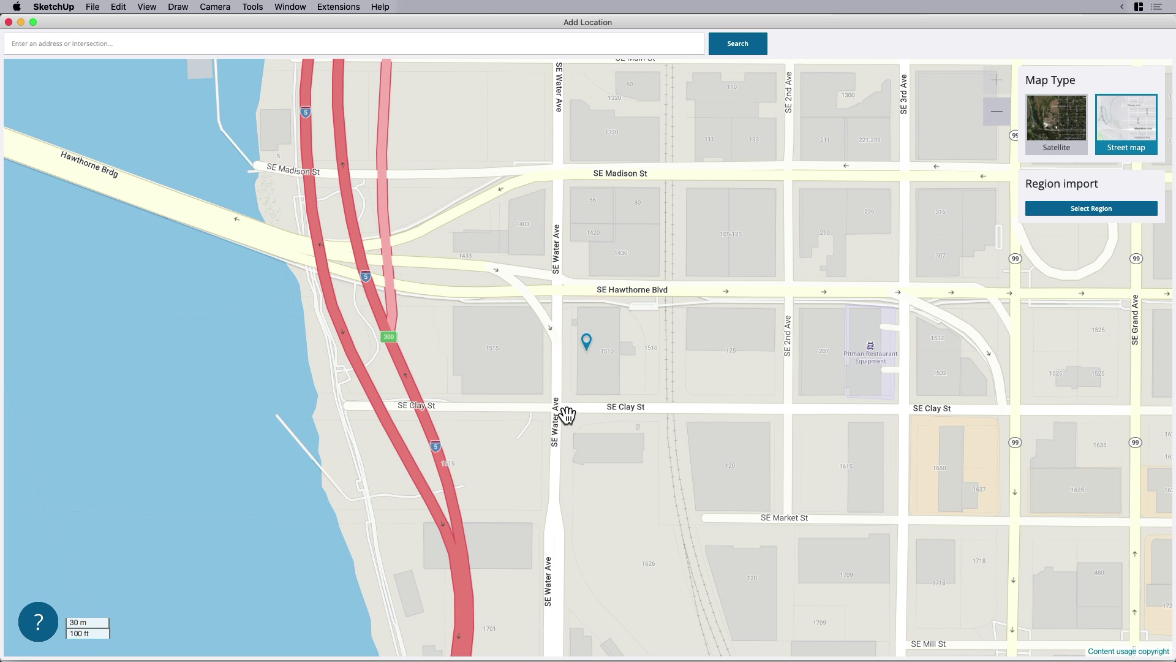
click(1083, 211)
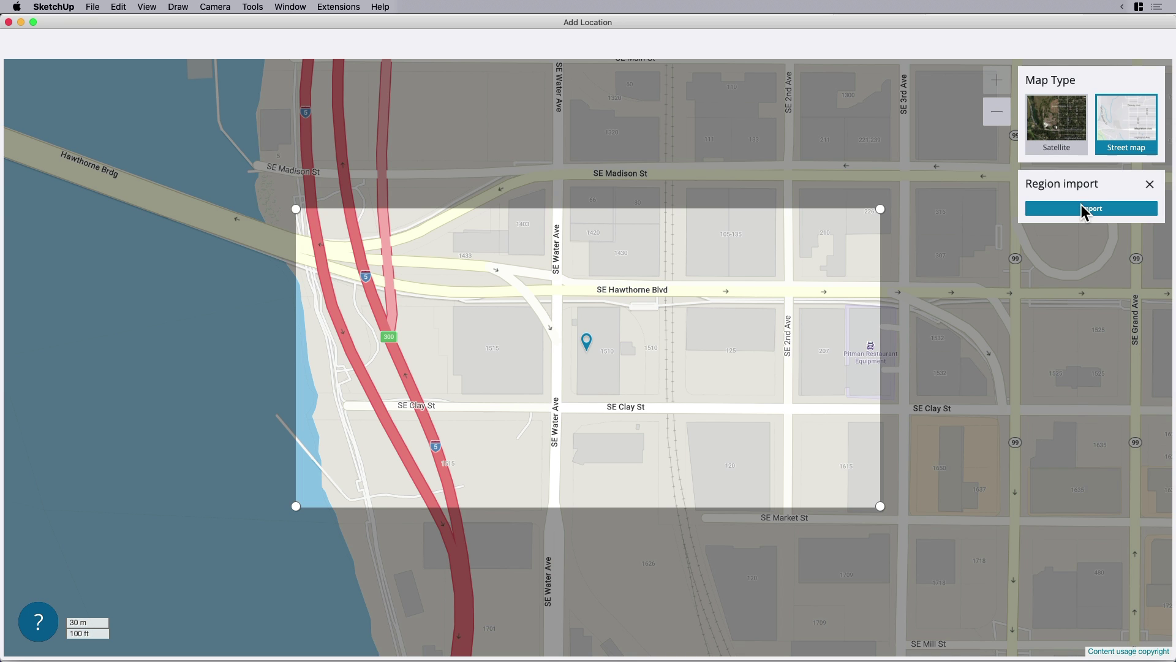
drag(882, 506, 774, 481)
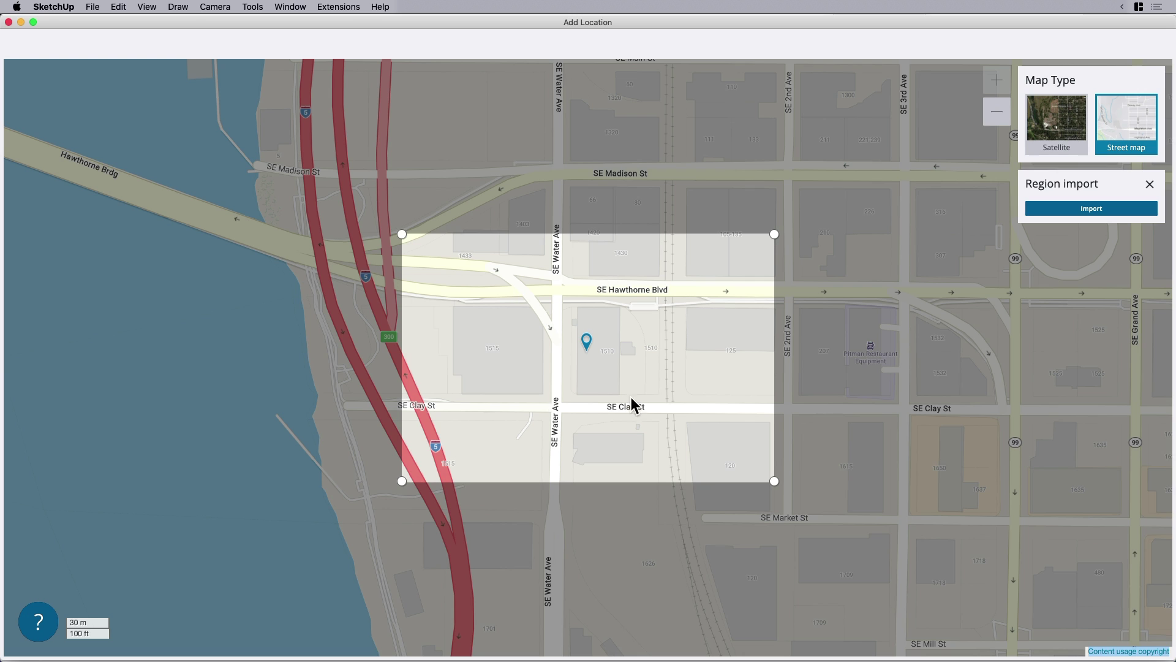
click(1052, 131)
click(1104, 209)
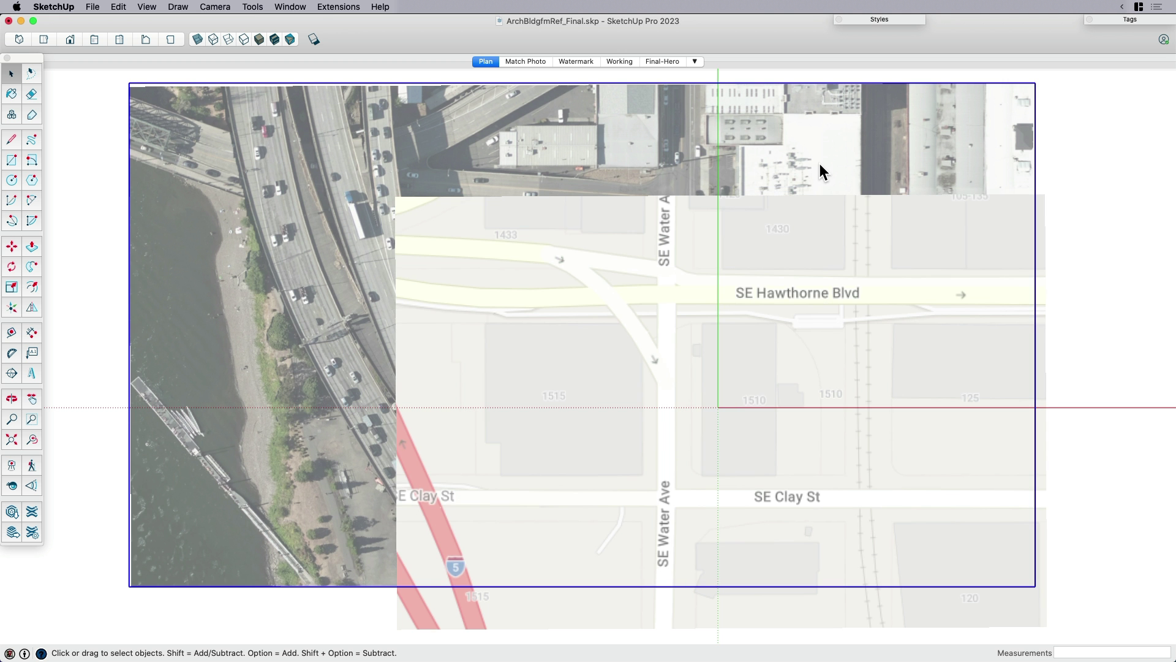
- Draw a trial rectangle from the building's corner by SE Clay St across the building
shift+middle_drag(829, 314, 670, 342)
scroll(615, 337, up, 3)
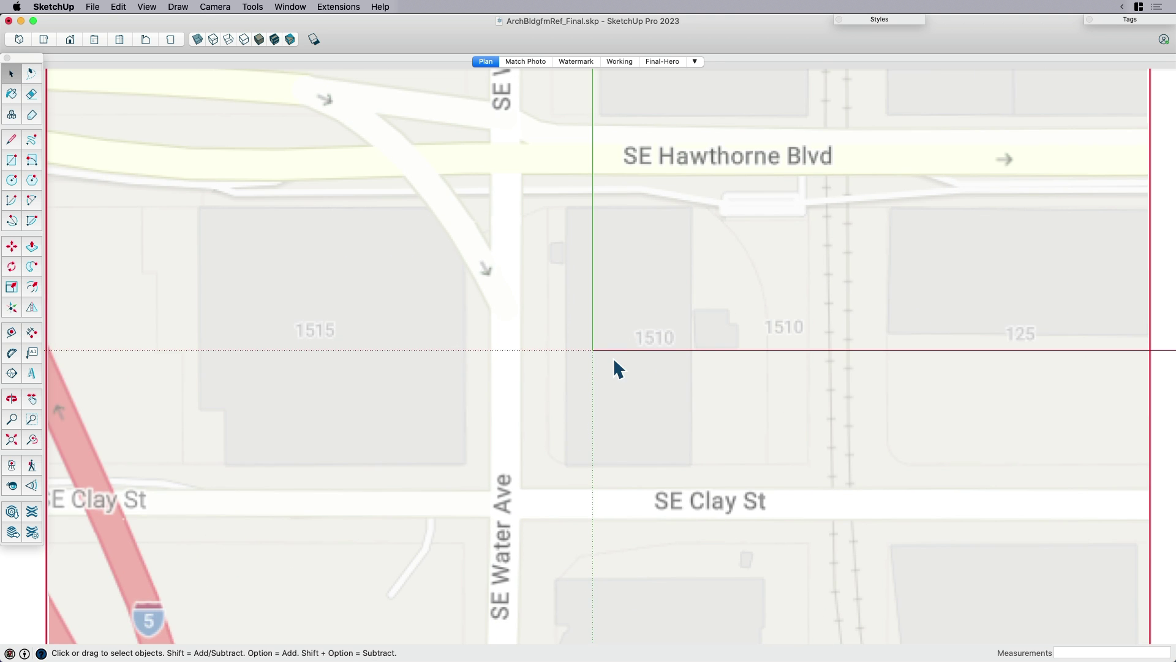
scroll(594, 465, up, 5)
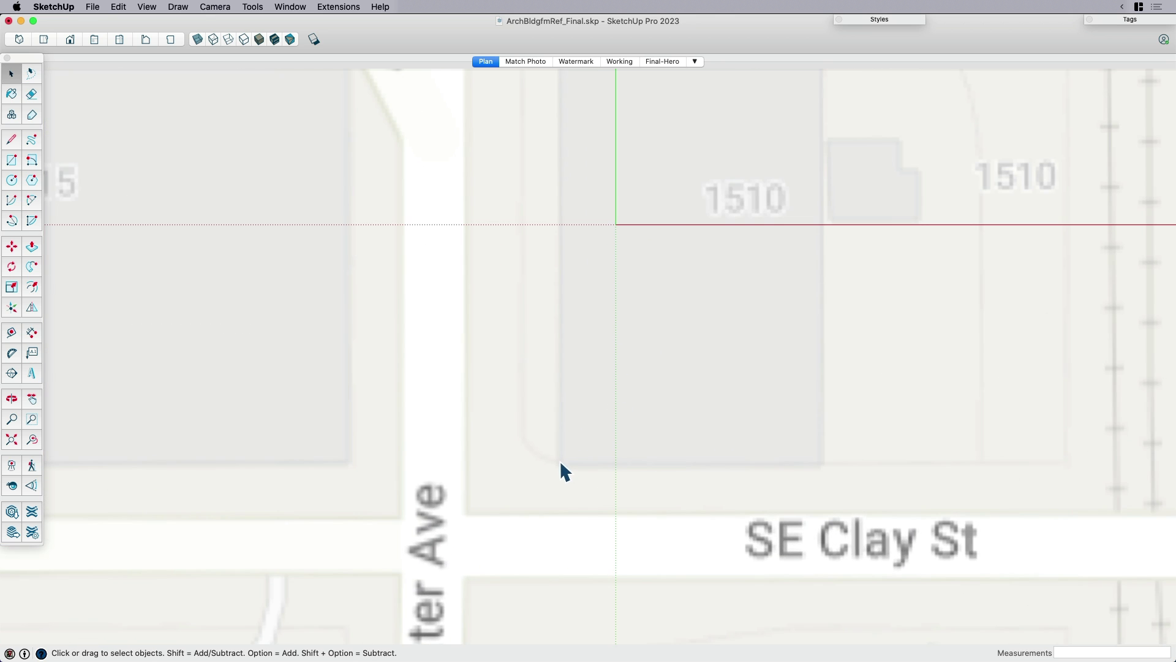
key(r)
click(566, 466)
scroll(566, 469, down, 3)
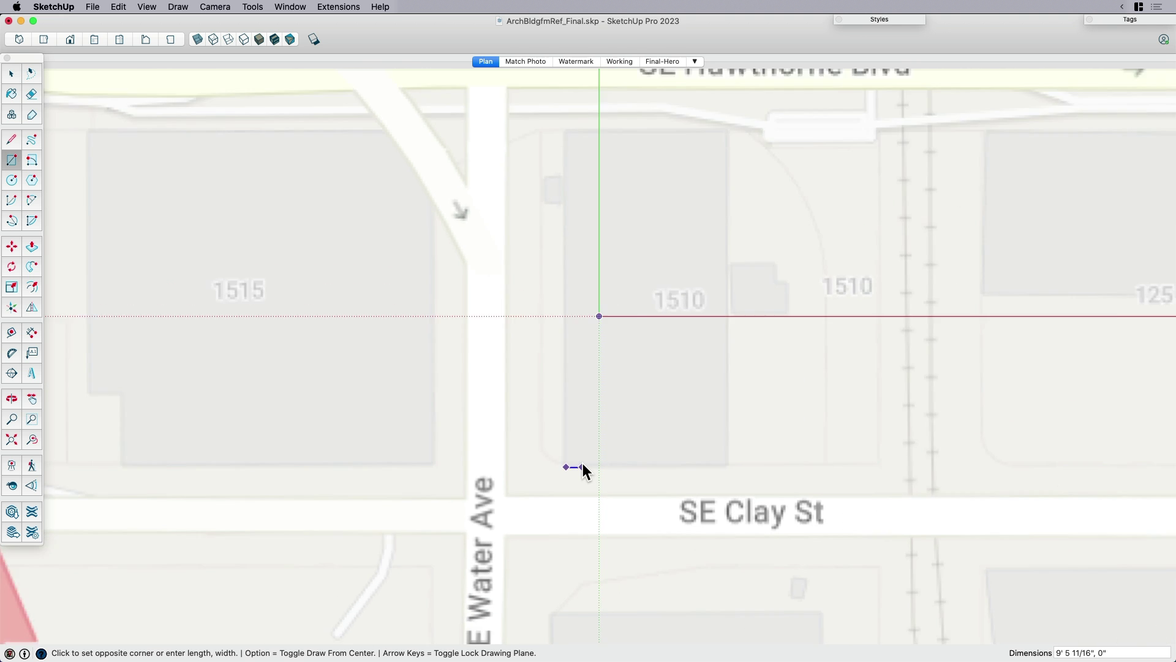
scroll(710, 172, up, 2)
scroll(716, 158, up, 3)
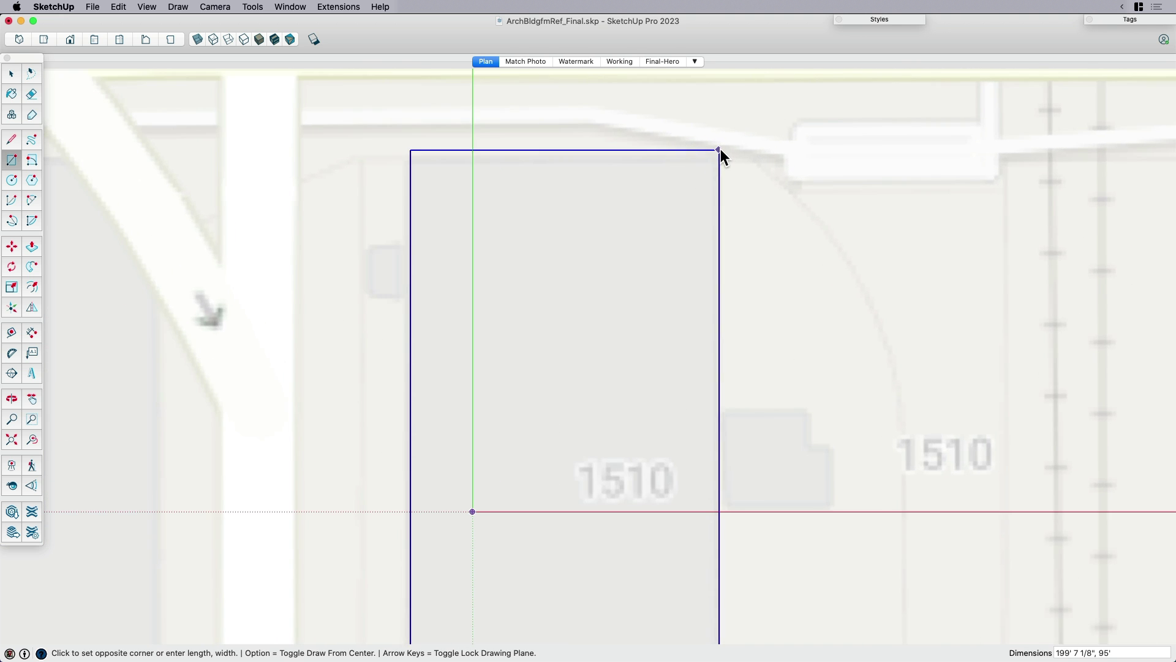
scroll(714, 160, down, 3)
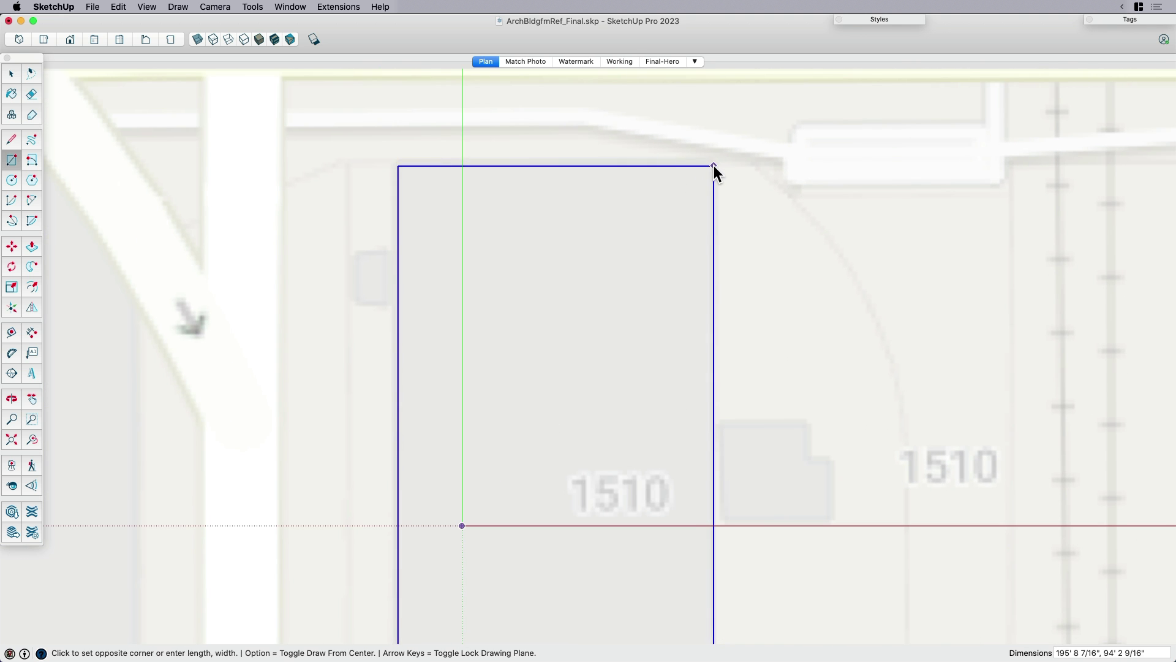
click(713, 163)
key(space)
scroll(716, 165, down, 2)
scroll(741, 202, down, 2)
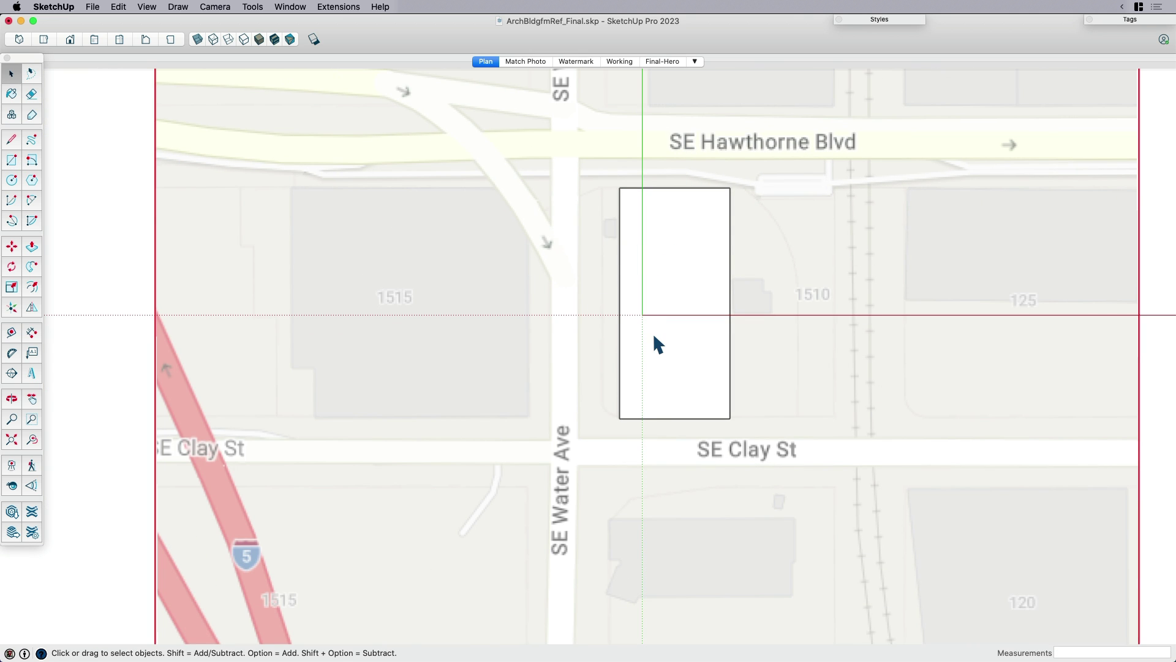
- Select the trial rectangle with its edges and delete it
click(627, 354)
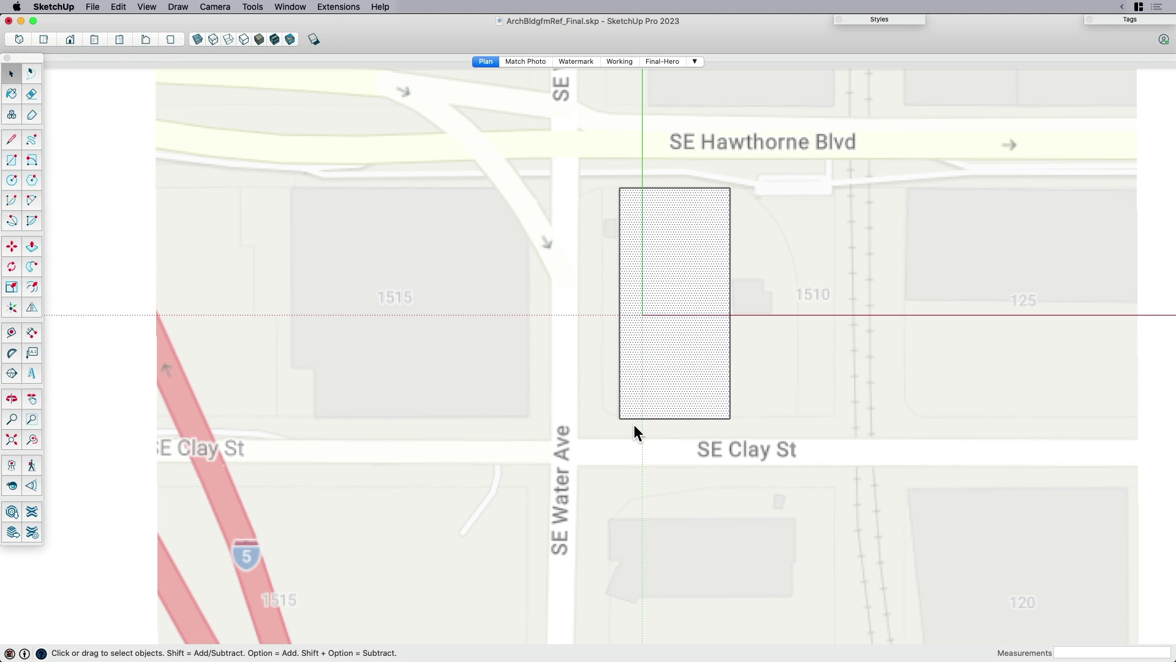
scroll(634, 424, down, 1)
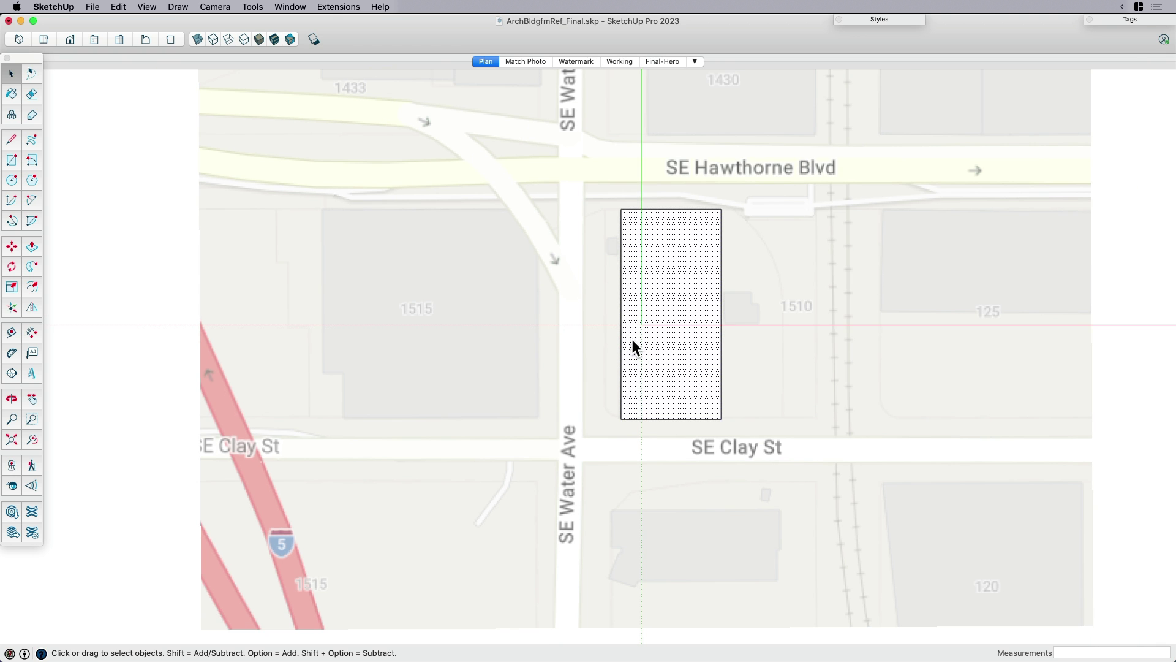
click(802, 345)
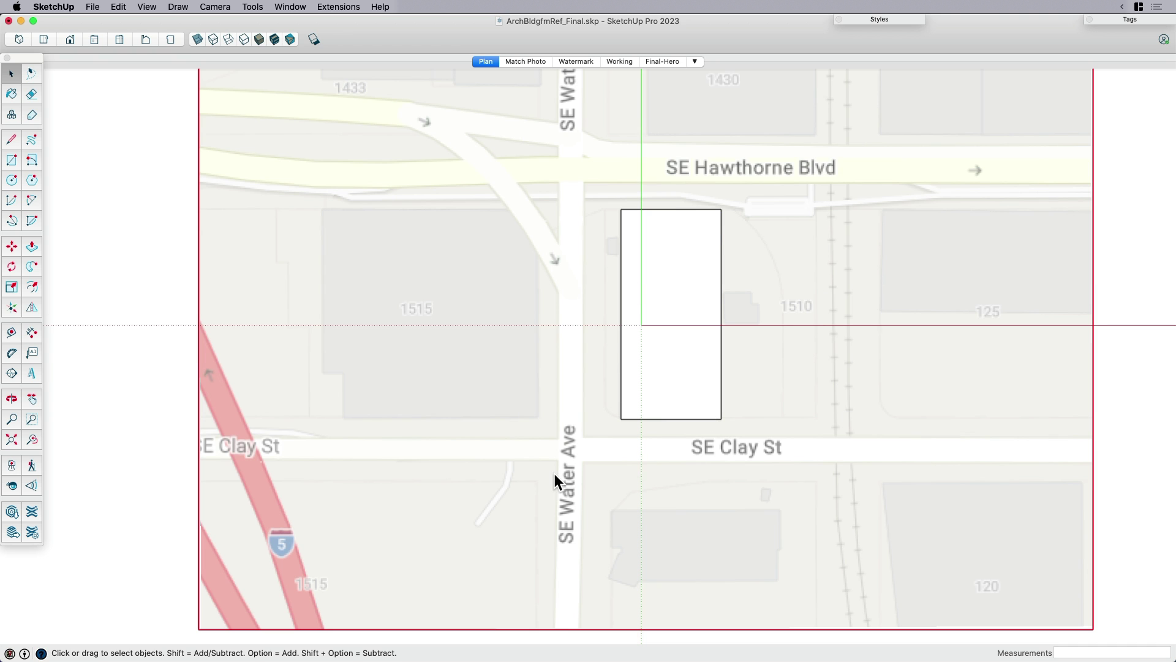
scroll(553, 481, down, 2)
double_click(657, 409)
key(Delete)
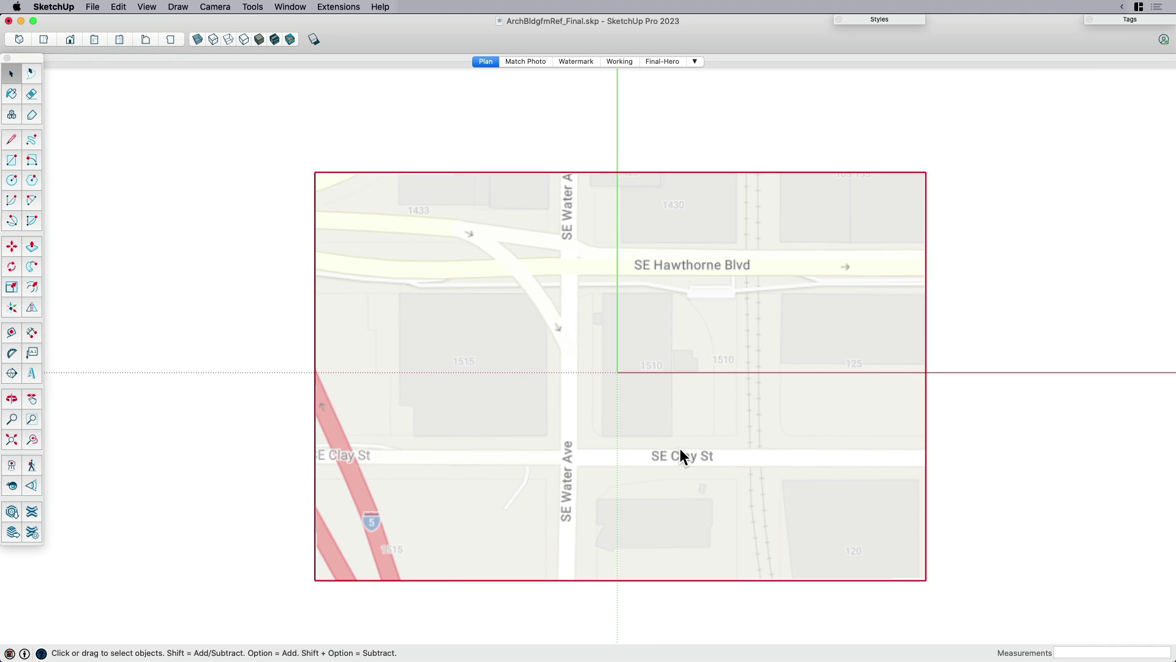
- Delete the street map image and return to the Plan scene in perspective
right_click(680, 453)
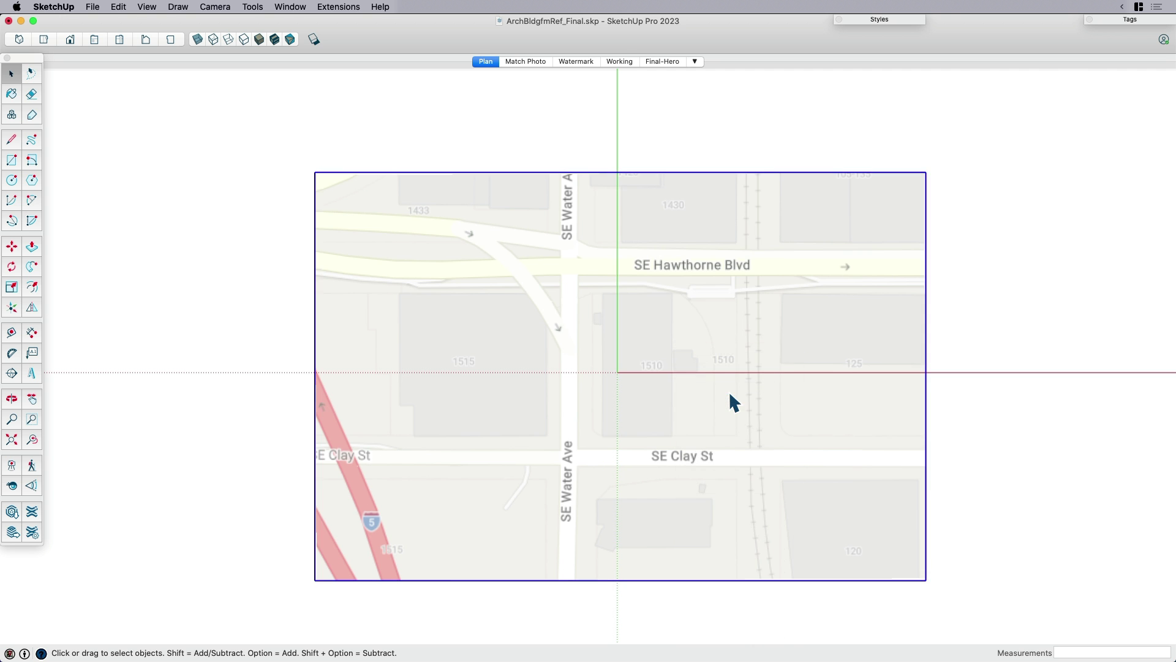
click(729, 390)
click(484, 62)
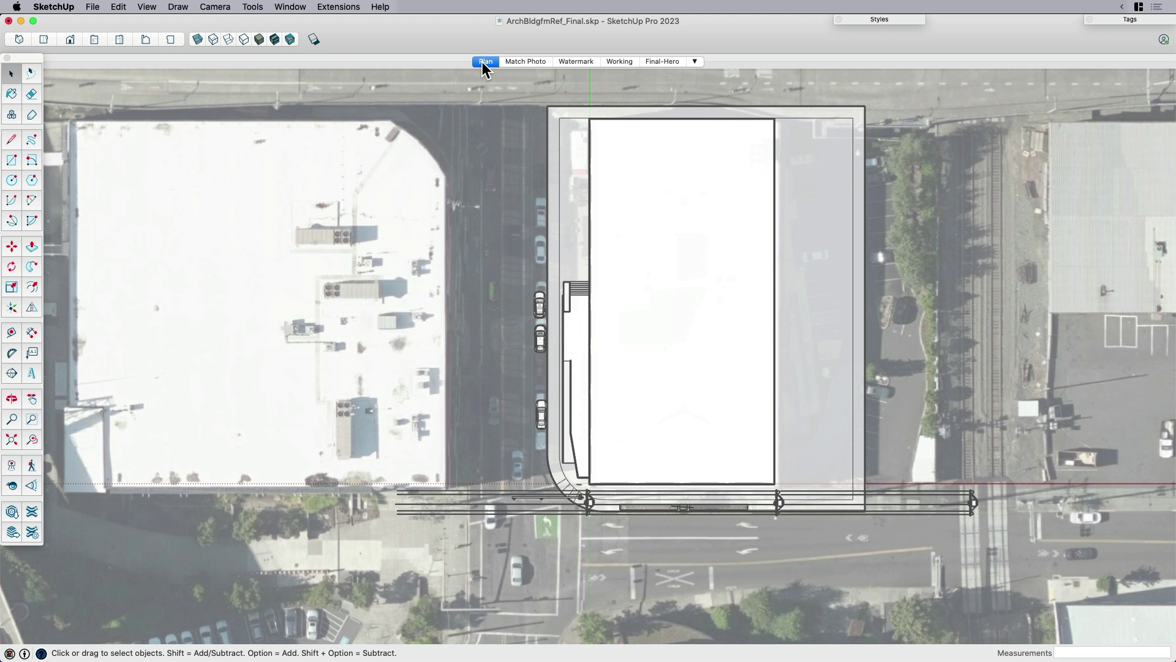
middle_drag(616, 260, 665, 396)
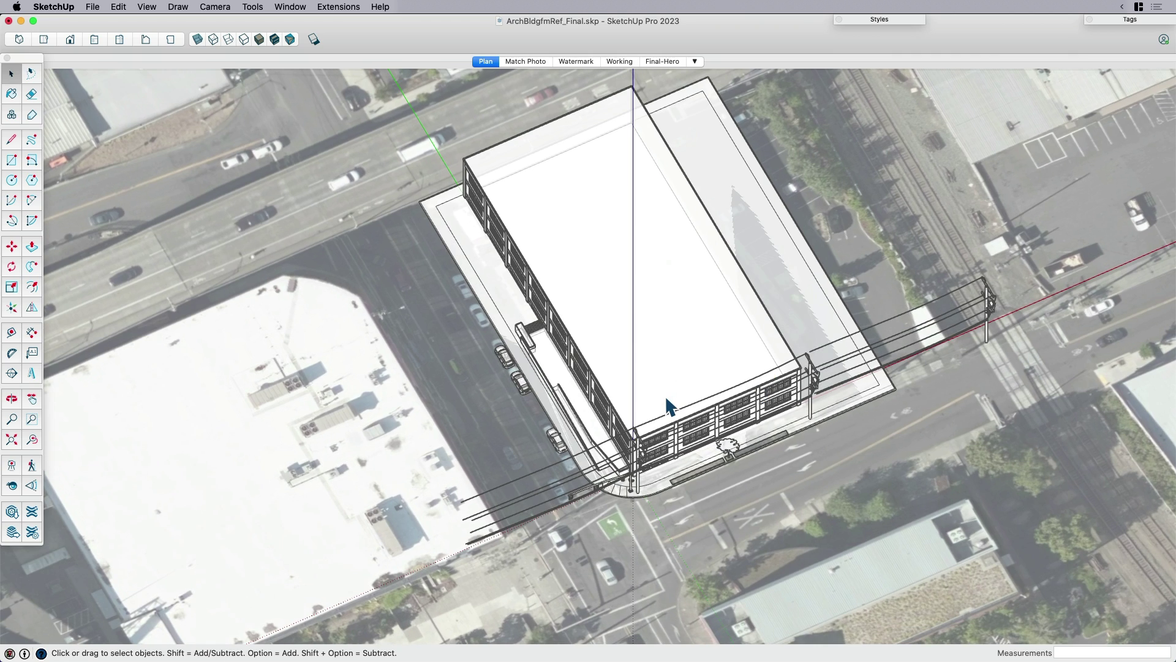
- Hide the warehouse and frame both rooftops in a top-down view of the aerial photo
middle_drag(723, 459, 767, 344)
key(super+z)
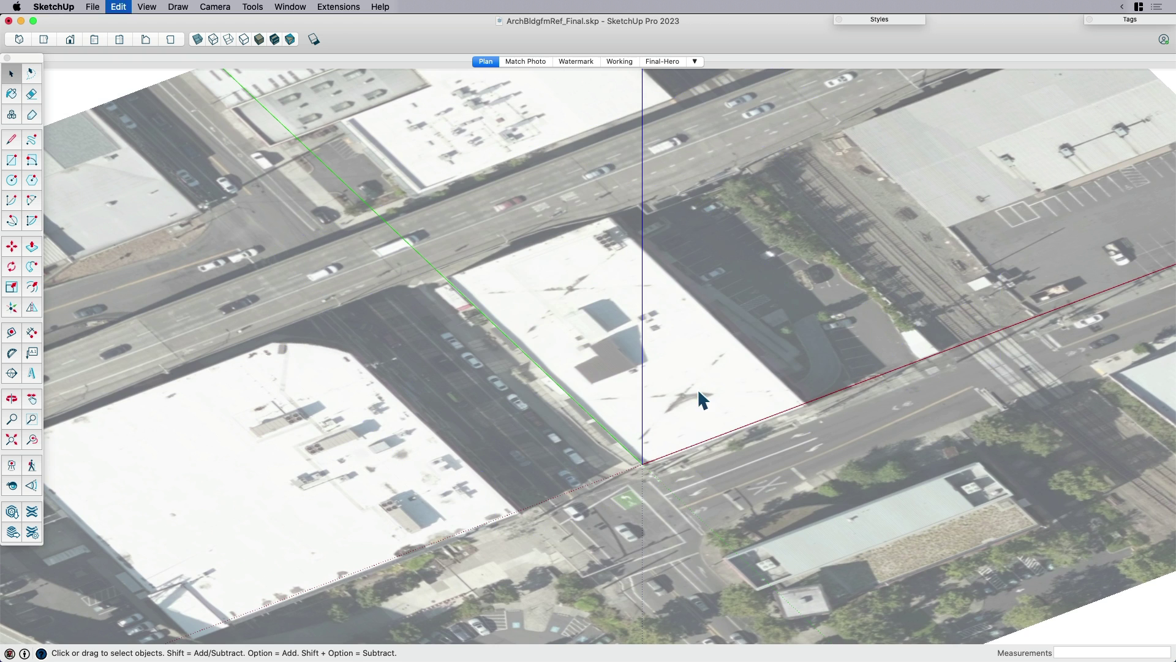
middle_drag(723, 412, 688, 460)
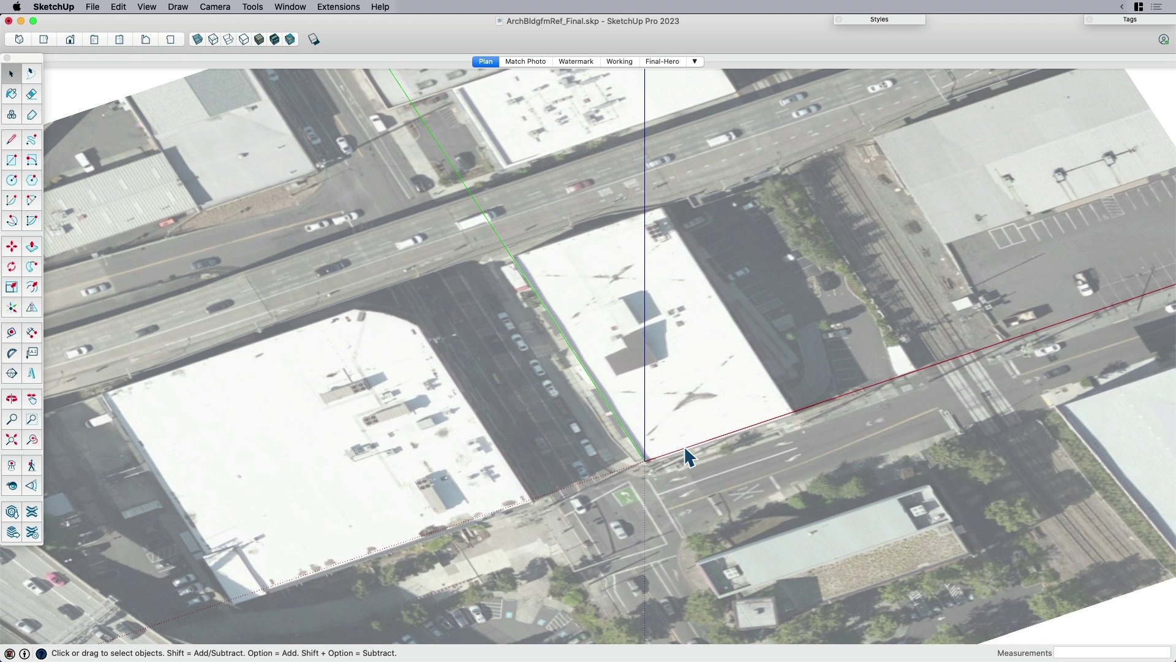
middle_drag(791, 447, 659, 568)
key(super+2)
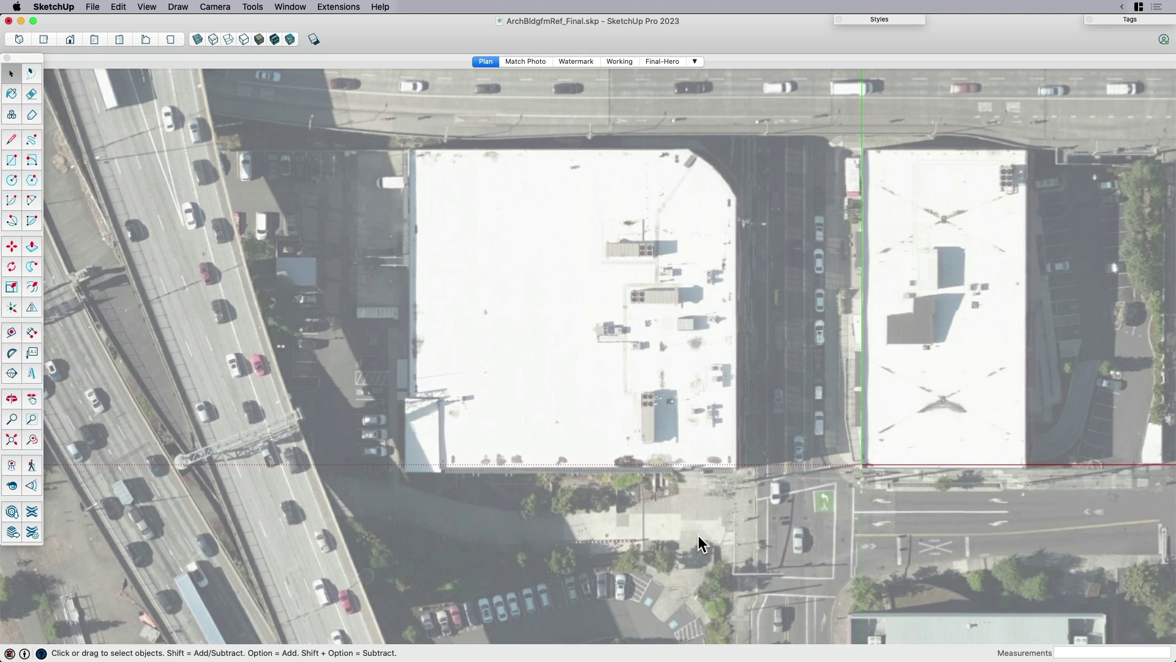
key(h)
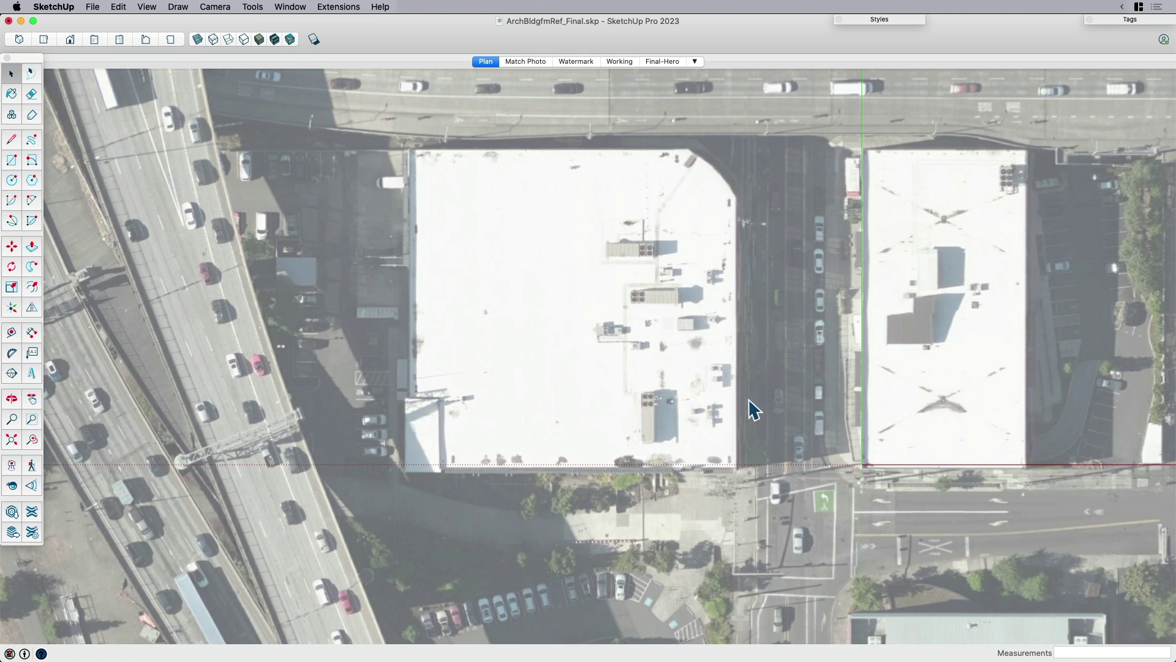
drag(747, 398, 651, 406)
key(space)
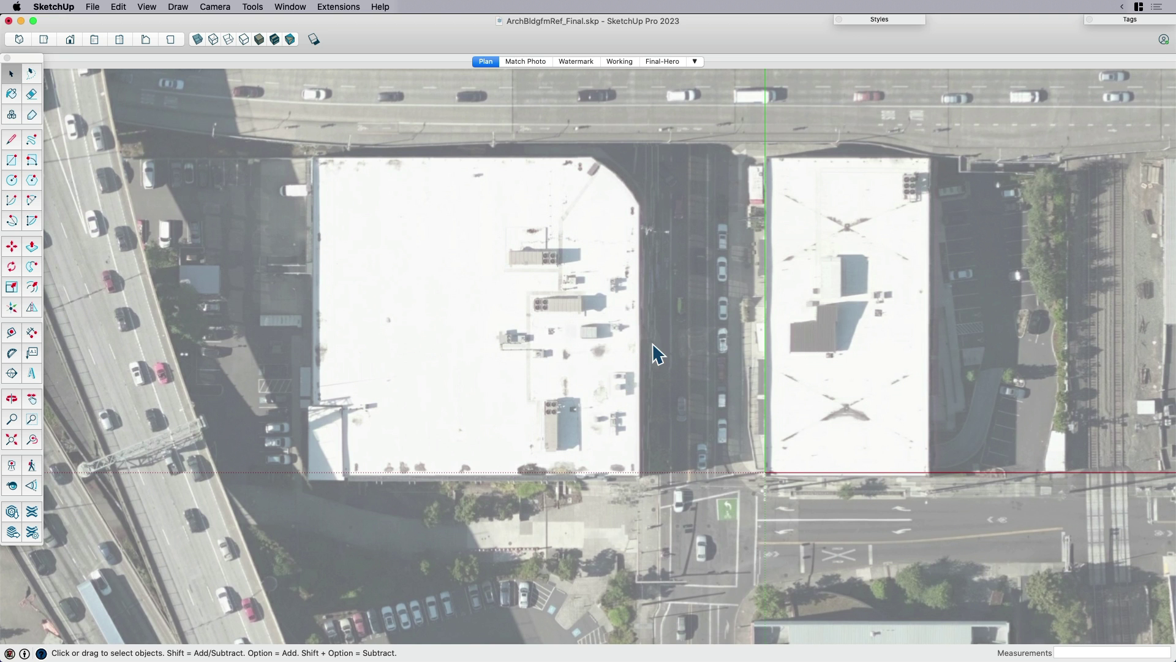
middle_drag(657, 354, 790, 380)
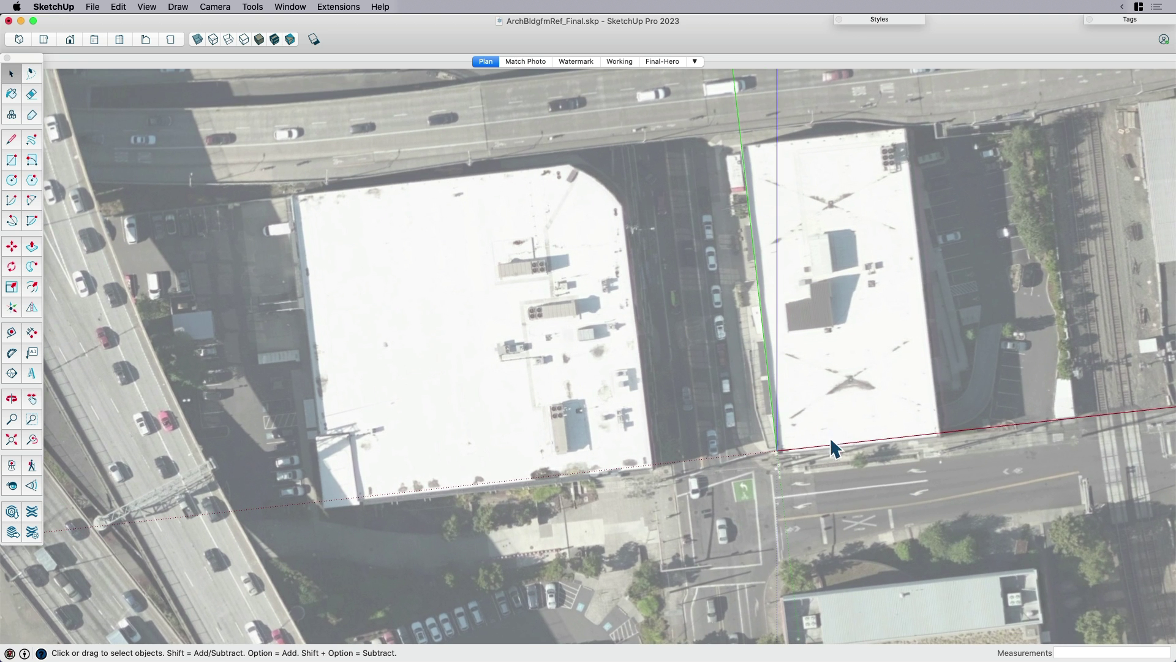
- Draw a rectangle over the right roof and extrude it into a test box
key(r)
click(776, 451)
click(905, 130)
key(space)
middle_drag(689, 381, 760, 268)
key(p)
click(833, 329)
click(833, 299)
- Push the test box back down until it disappears
key(p)
click(756, 275)
click(843, 310)
key(space)
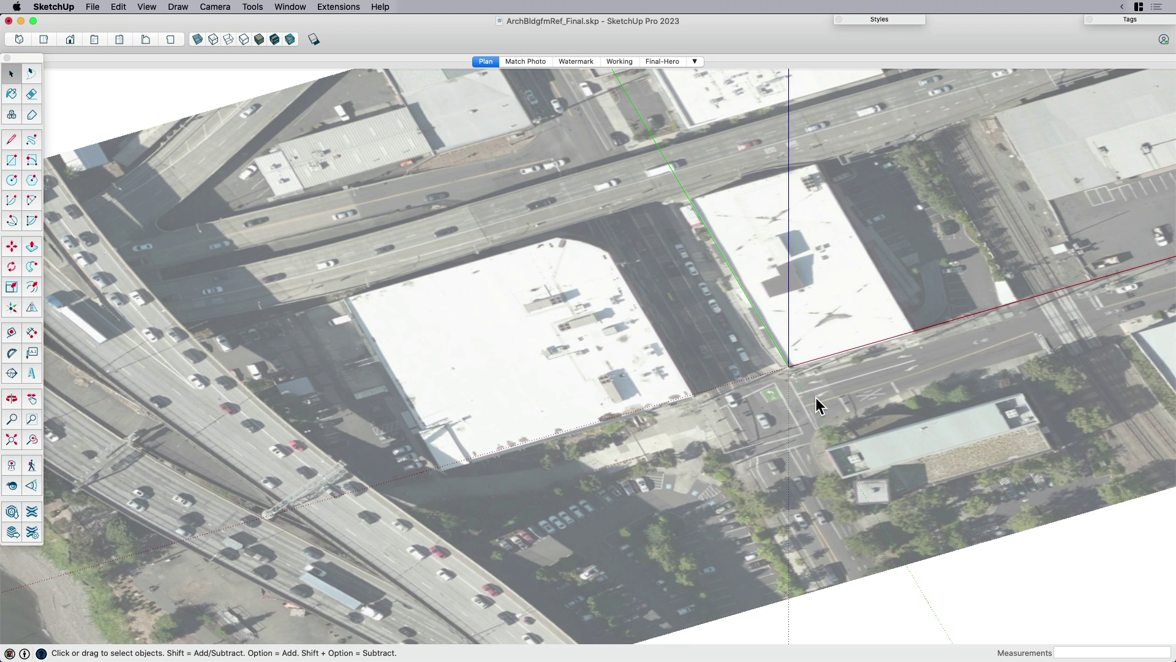
click(527, 61)
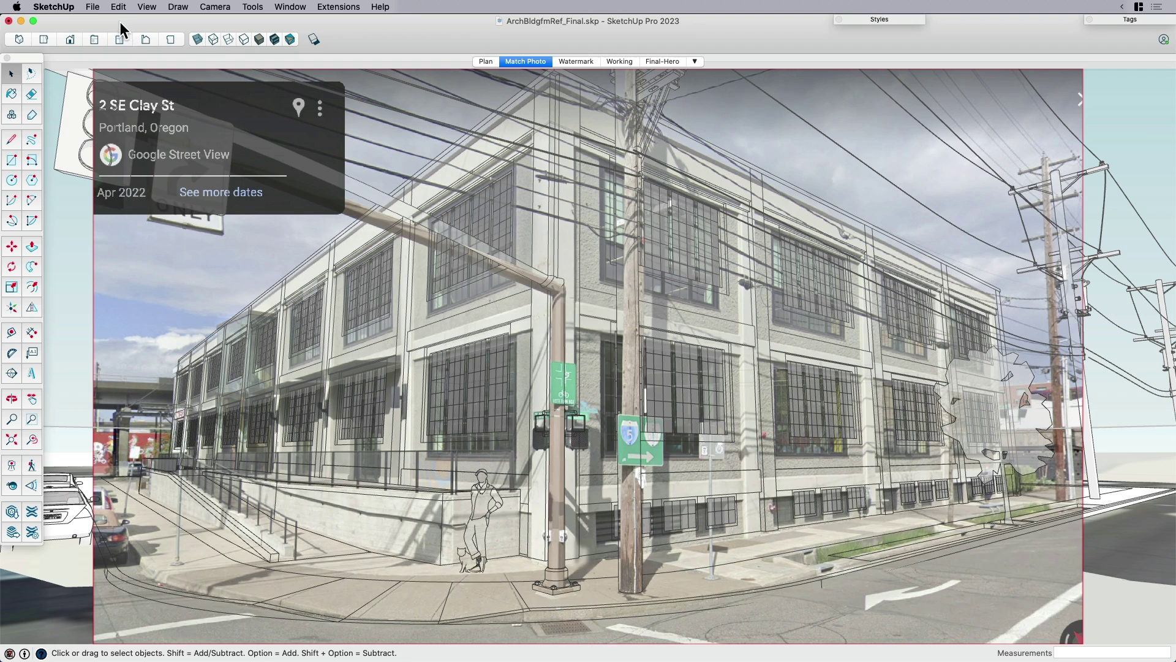
click(92, 7)
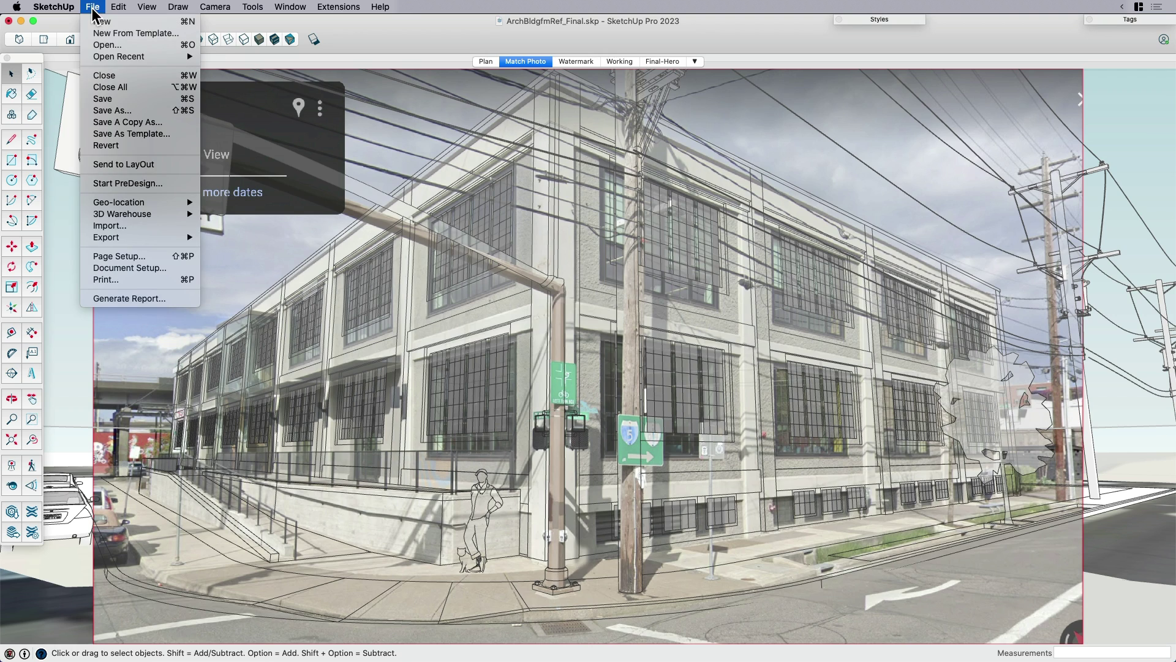
click(112, 225)
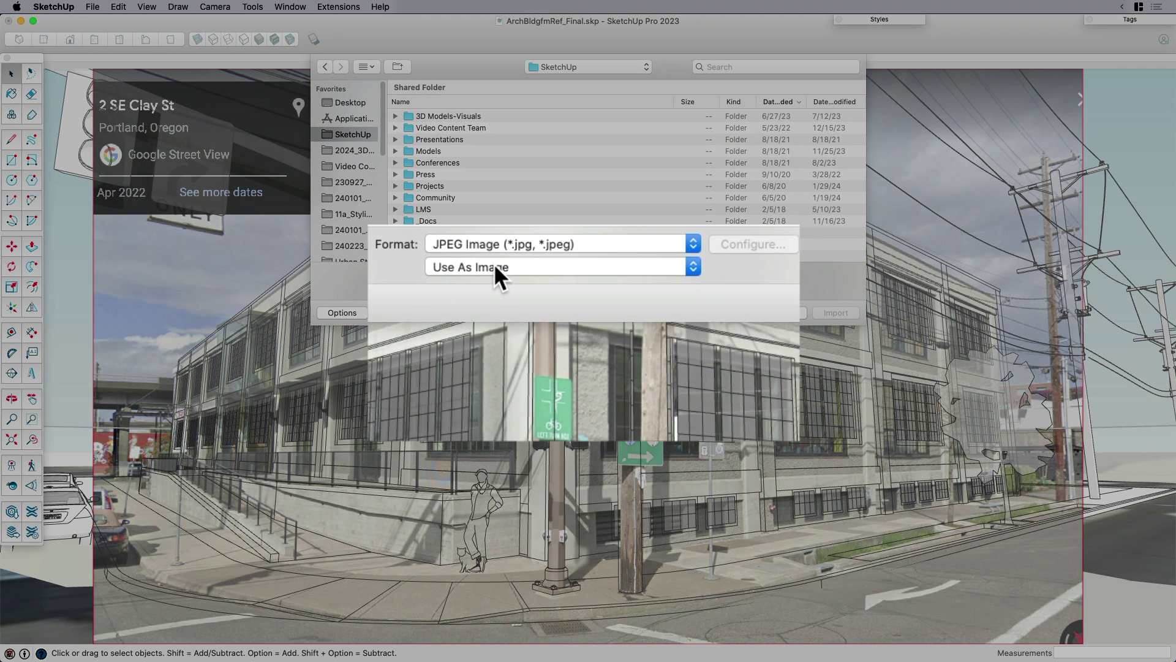
click(555, 288)
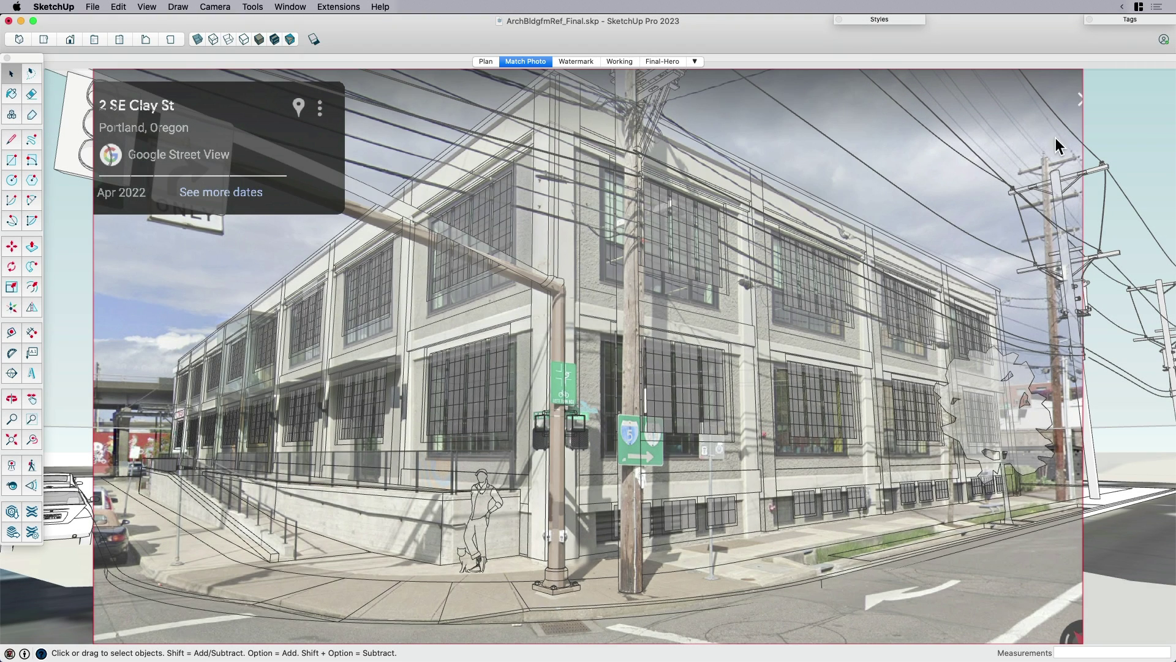
- Select all and zoom out to frame the photo plane, then deselect and zoom back in
key(super+a)
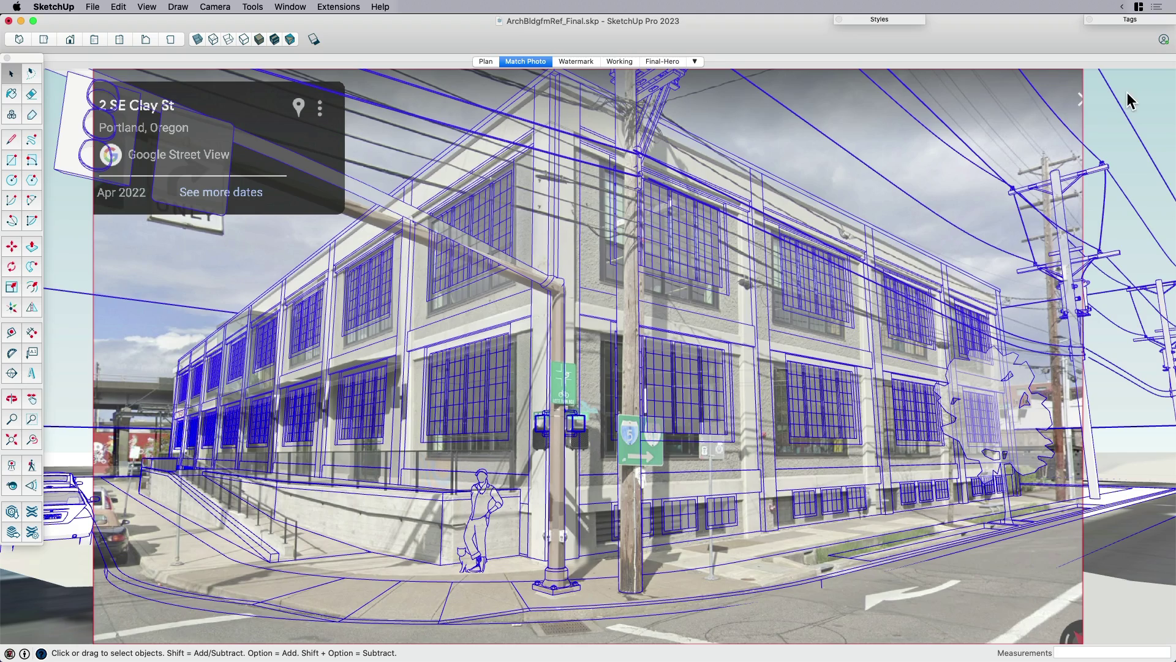
scroll(671, 412, down, 2)
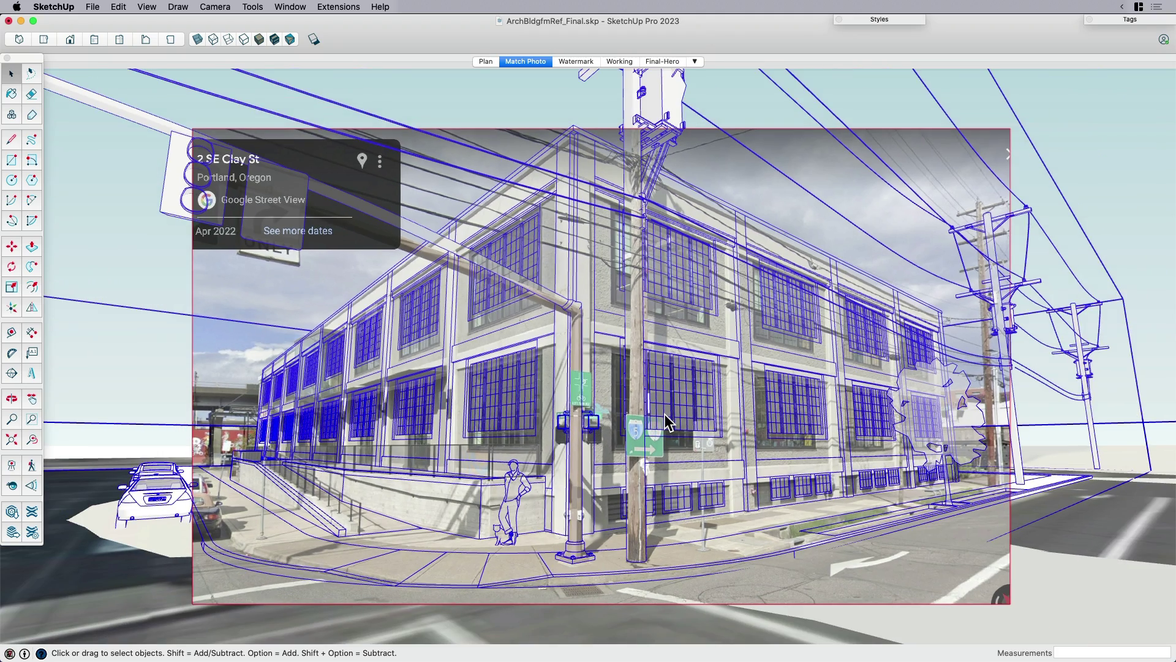
scroll(668, 422, down, 5)
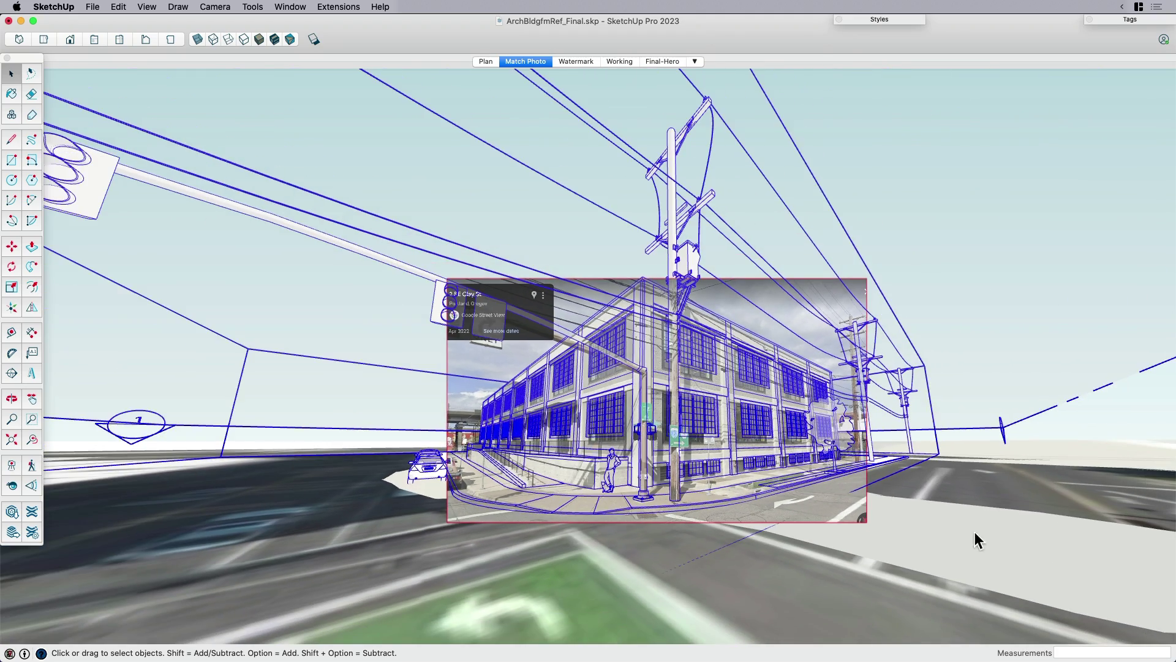
key(super+t)
scroll(789, 494, down, 2)
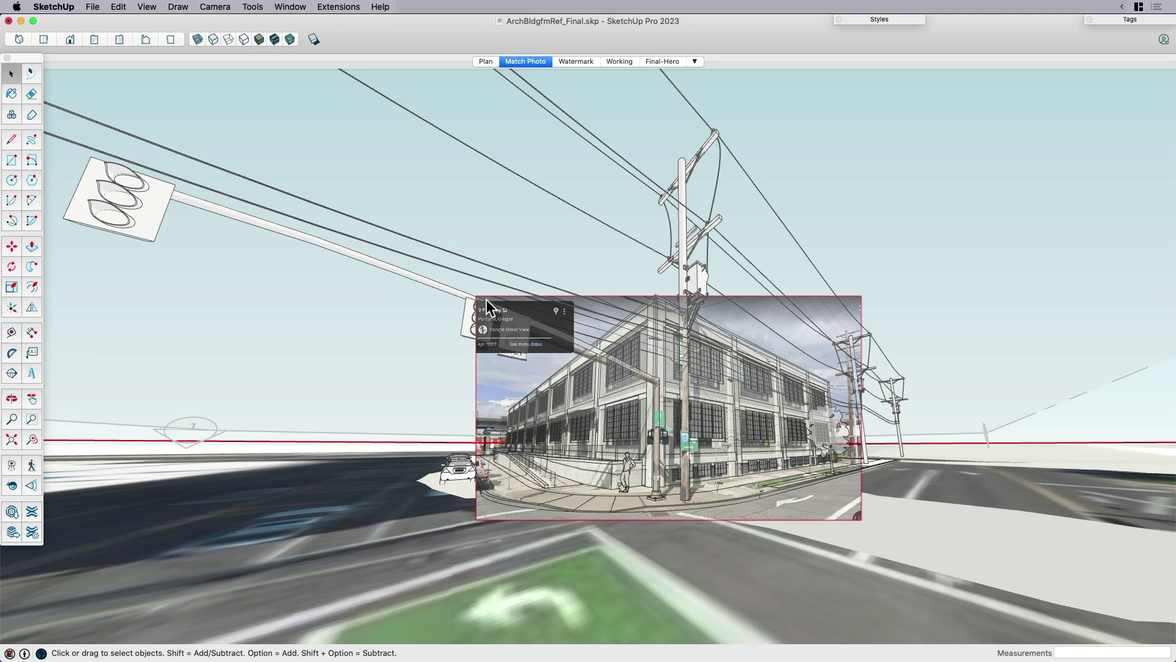
scroll(826, 512, up, 3)
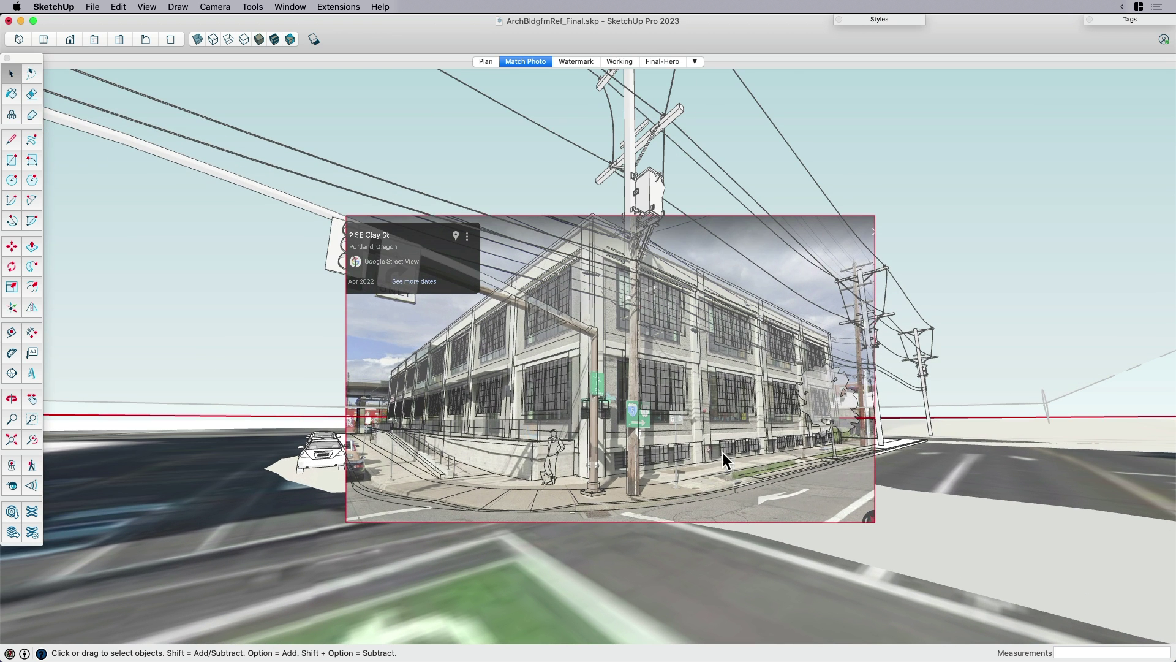
scroll(796, 424, up, 1)
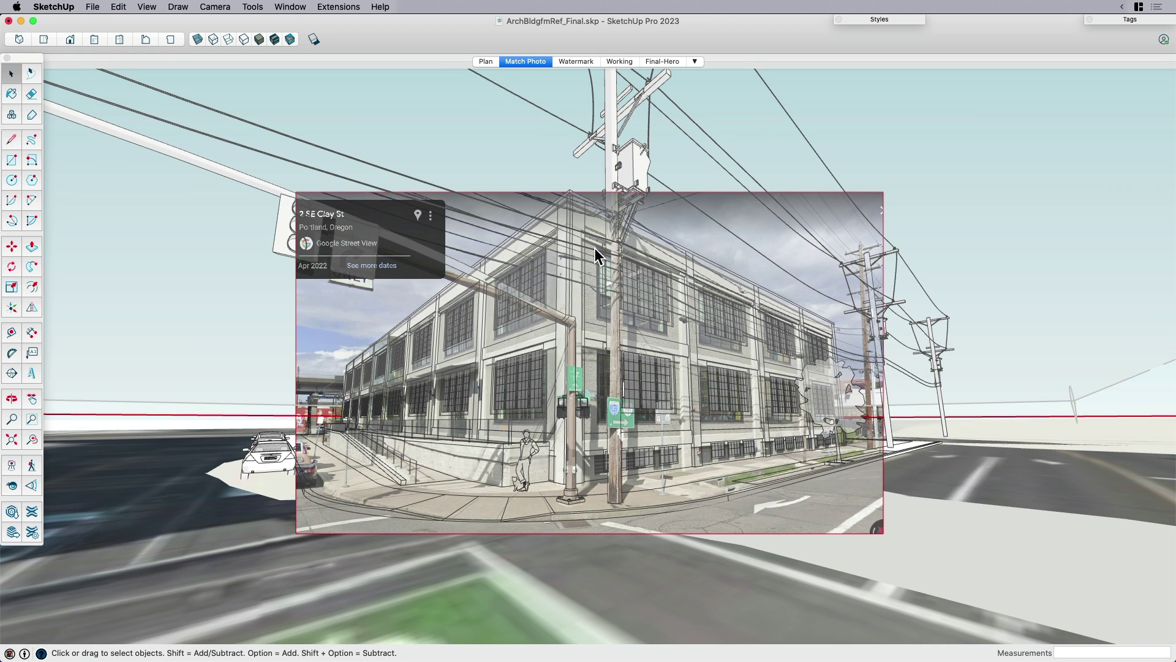
click(291, 7)
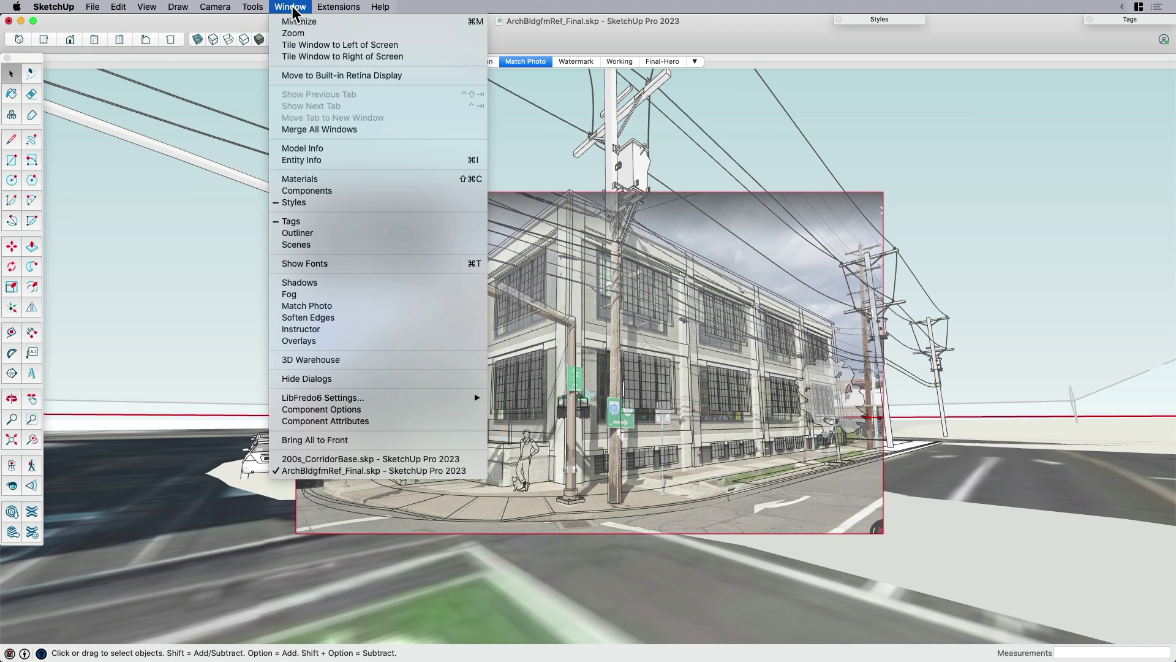
- In the Match Photo panel, toggle the model overlay and re-fit the photo's vanishing points
click(325, 306)
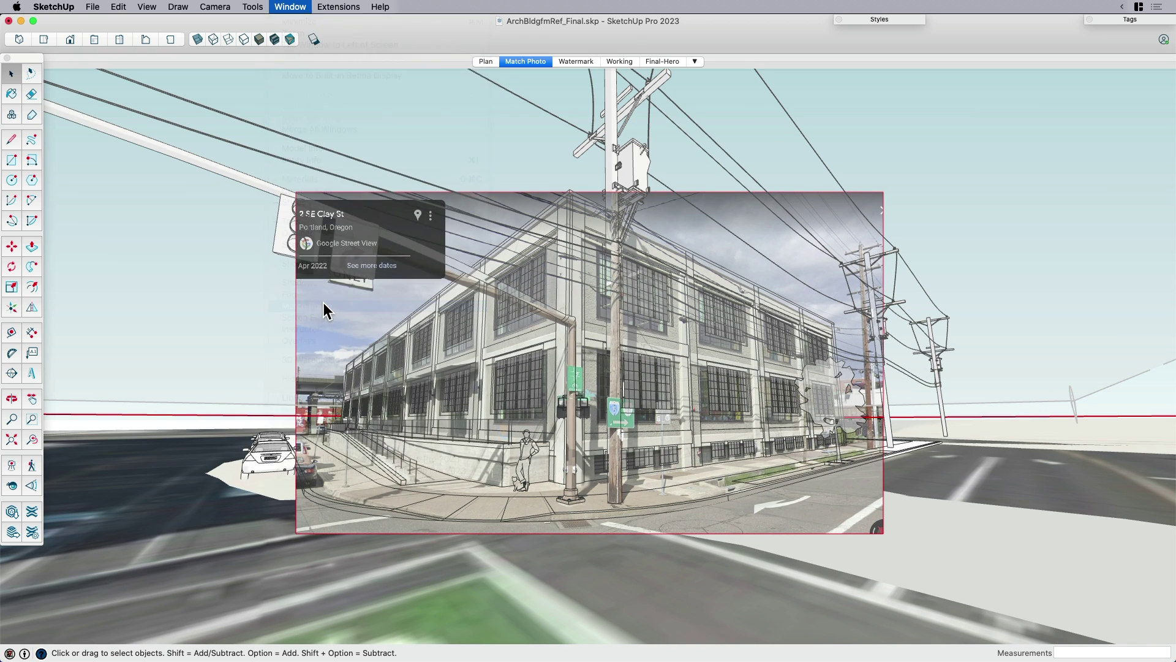
drag(1041, 17, 1175, 470)
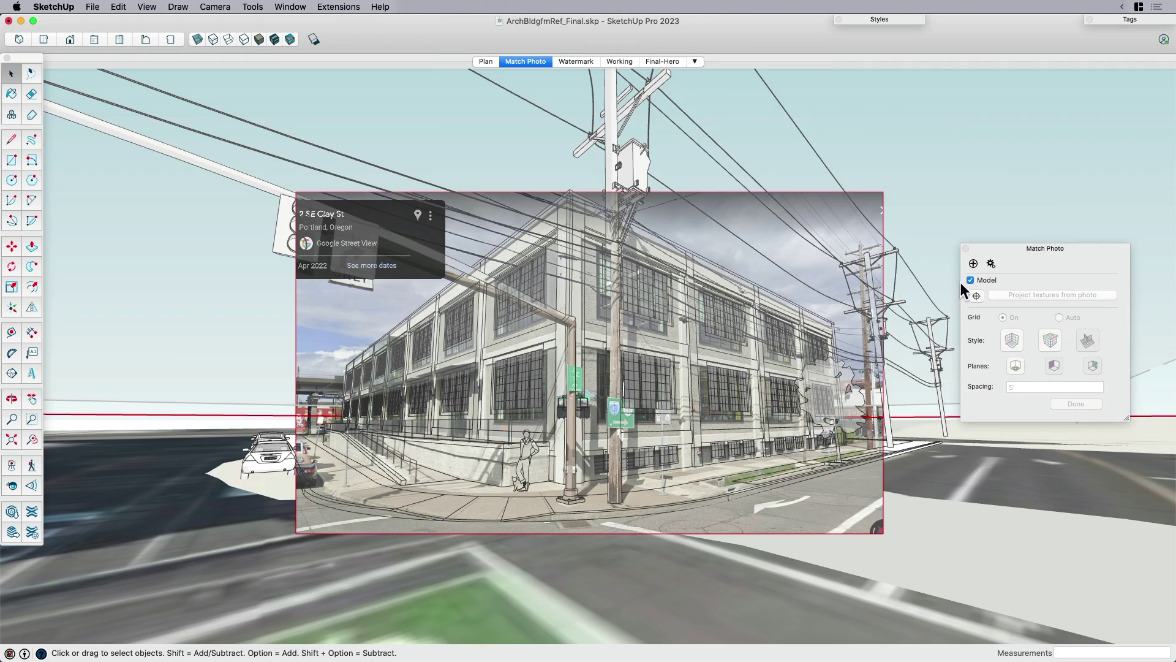
click(970, 280)
click(971, 280)
click(970, 280)
click(971, 280)
click(991, 265)
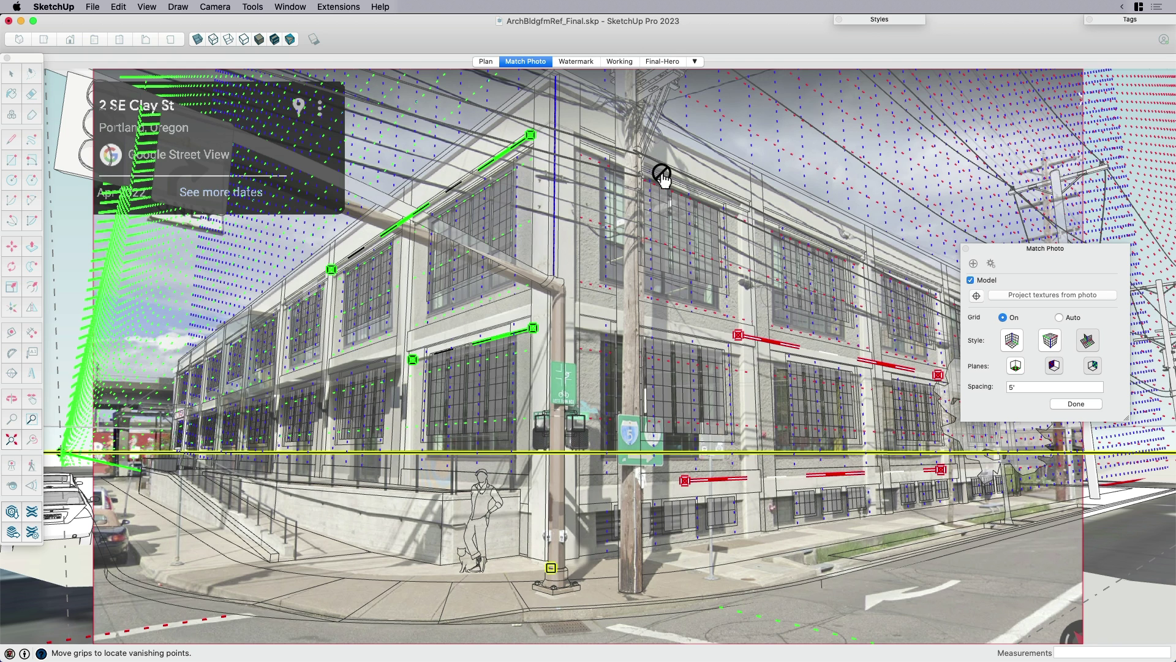
click(1076, 403)
- Close the panel and move the signal pole left onto the photo's pole base
click(966, 248)
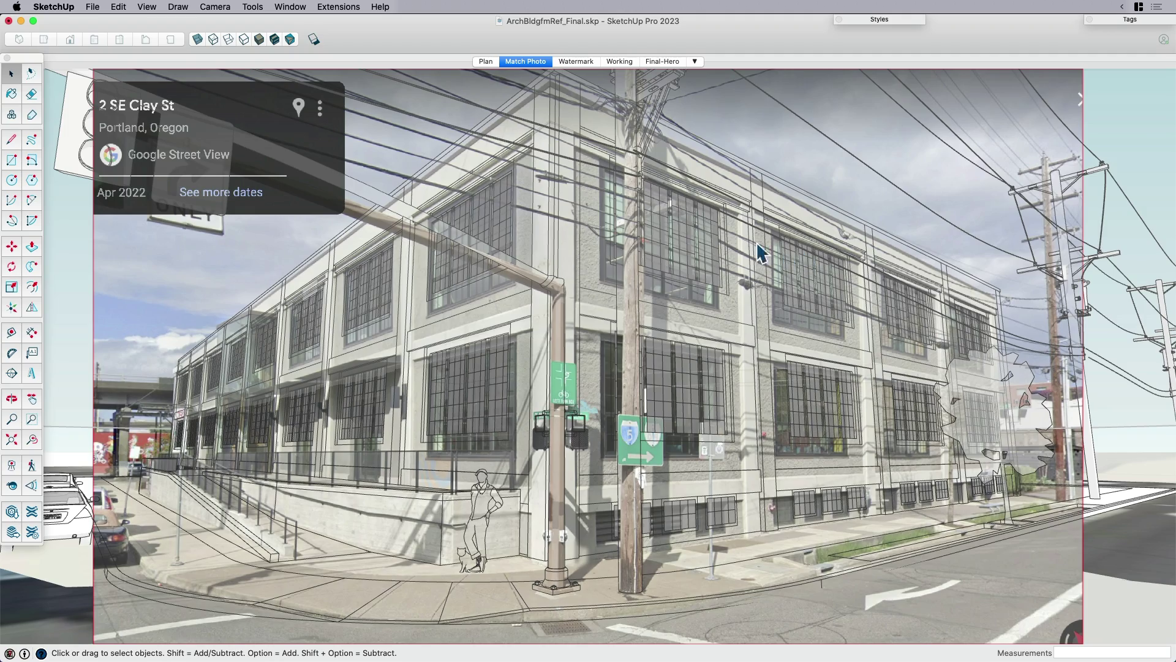
scroll(721, 398, down, 3)
scroll(631, 450, up, 4)
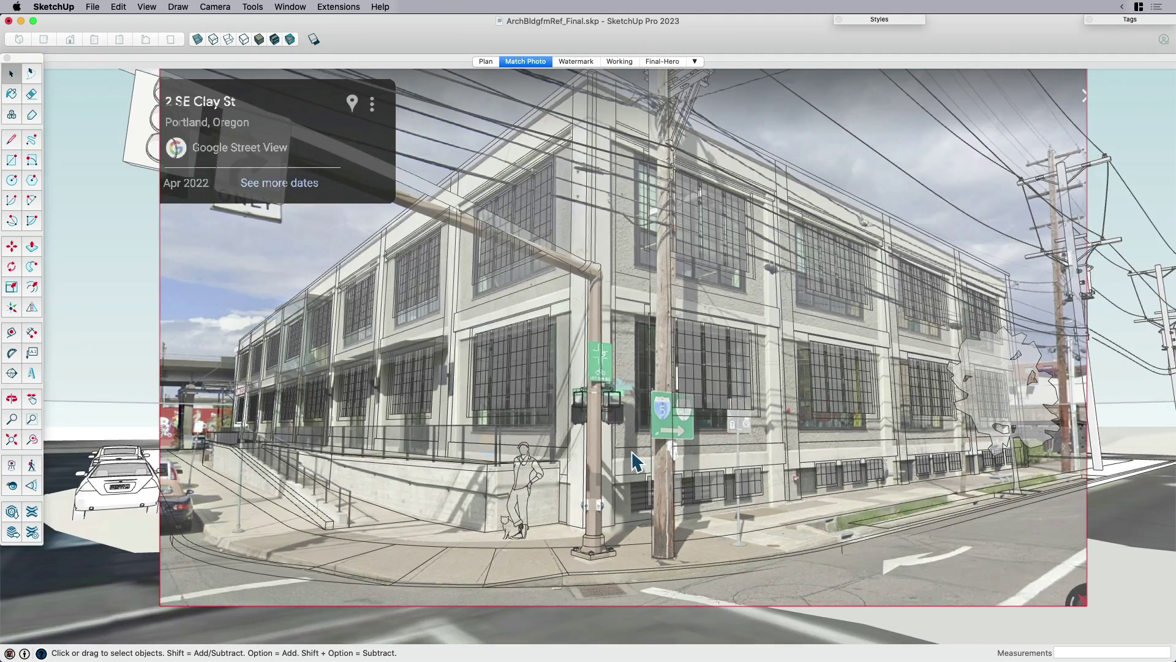
scroll(572, 575, up, 5)
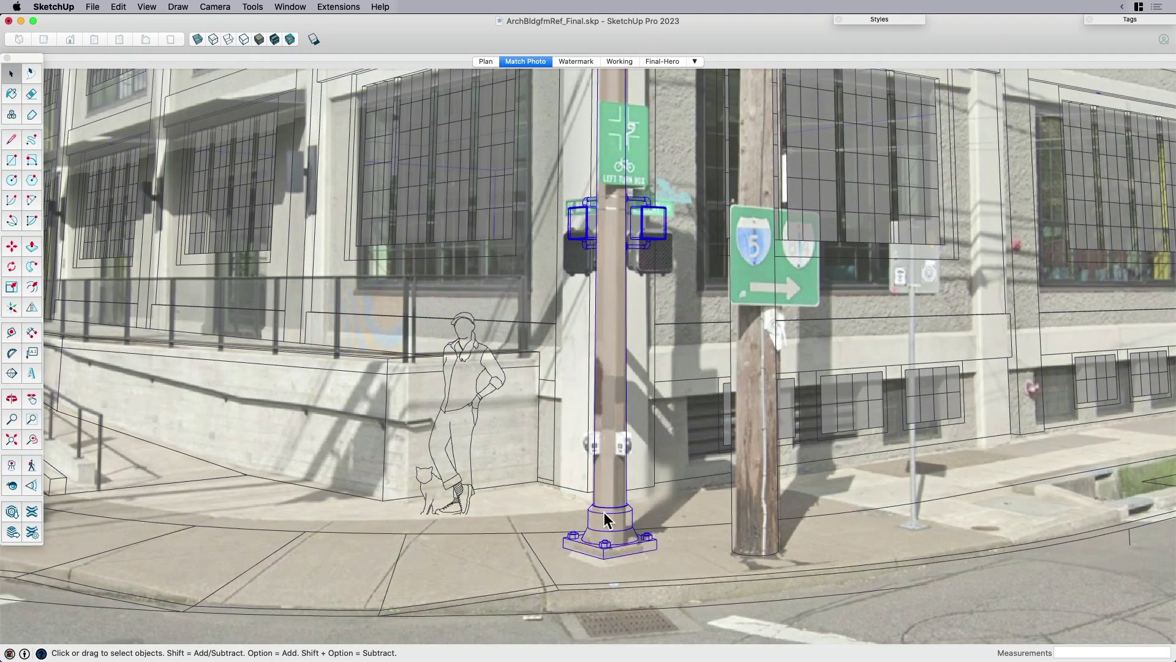
key(m)
click(604, 547)
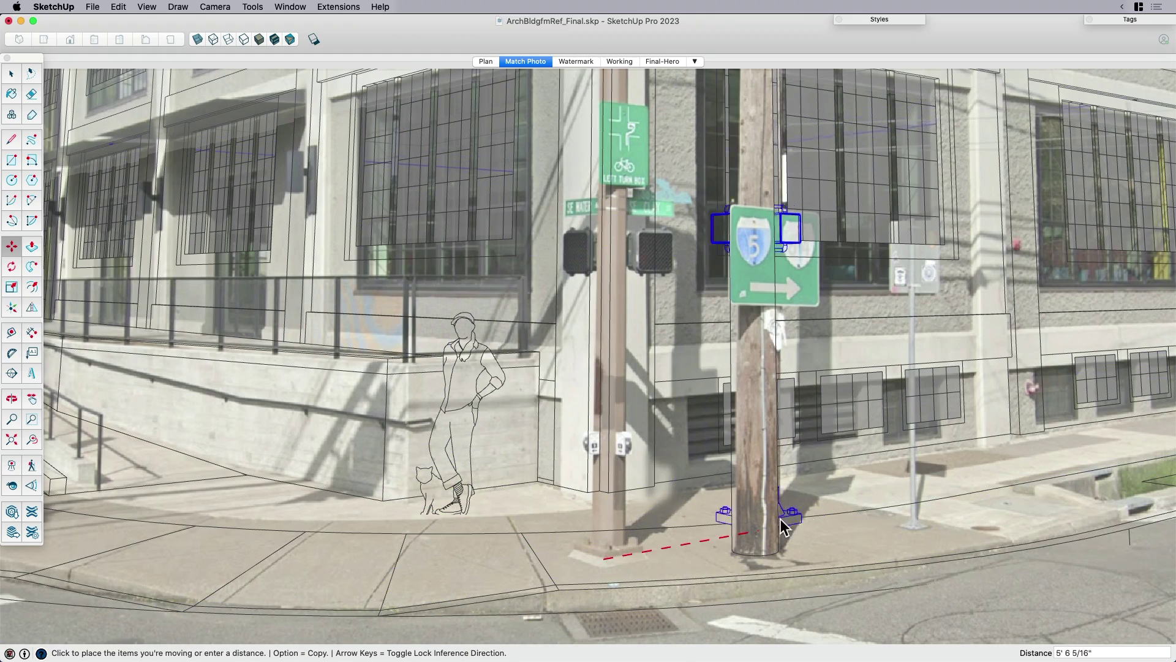
scroll(919, 552, down, 5)
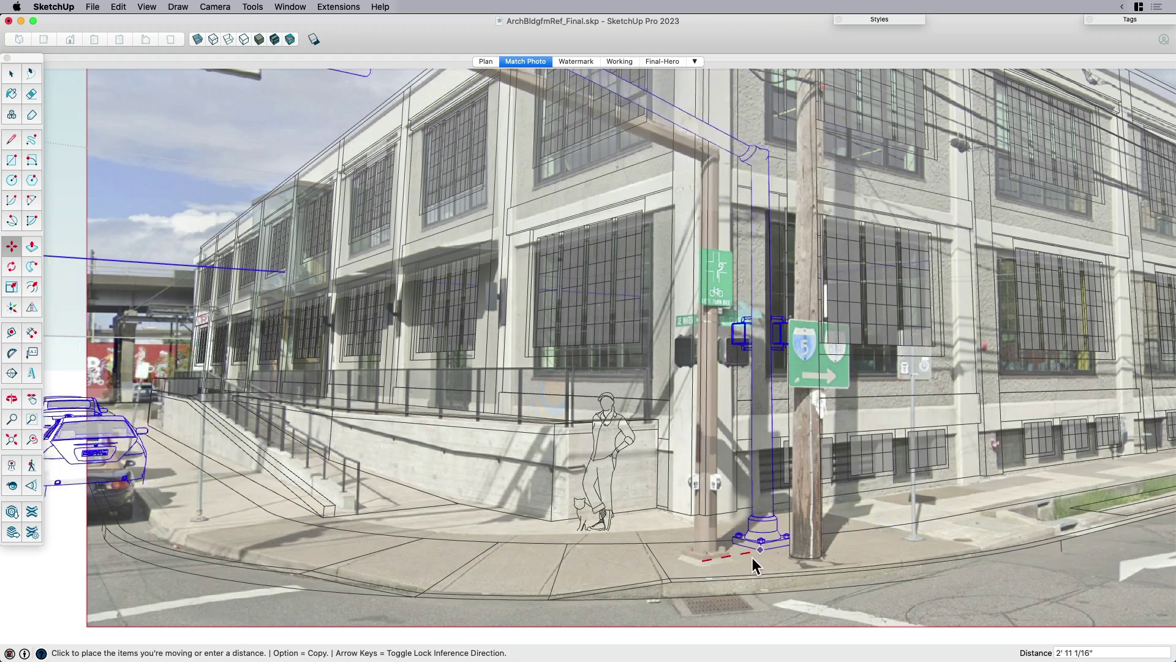
scroll(749, 559, up, 6)
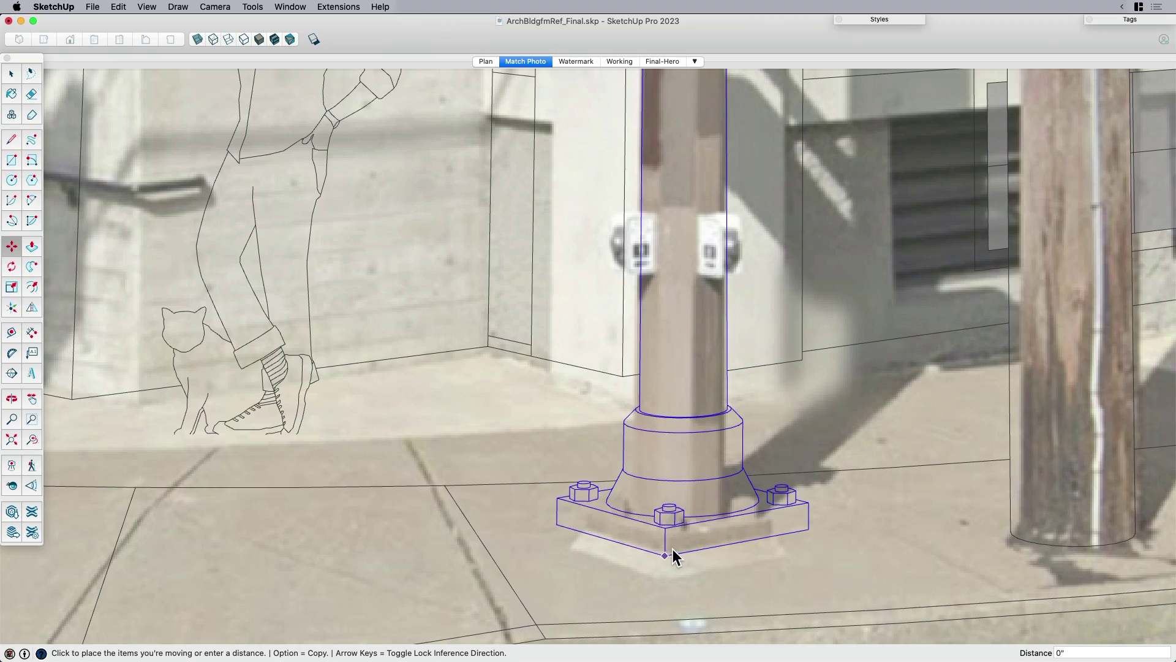
click(673, 548)
scroll(708, 546, down, 10)
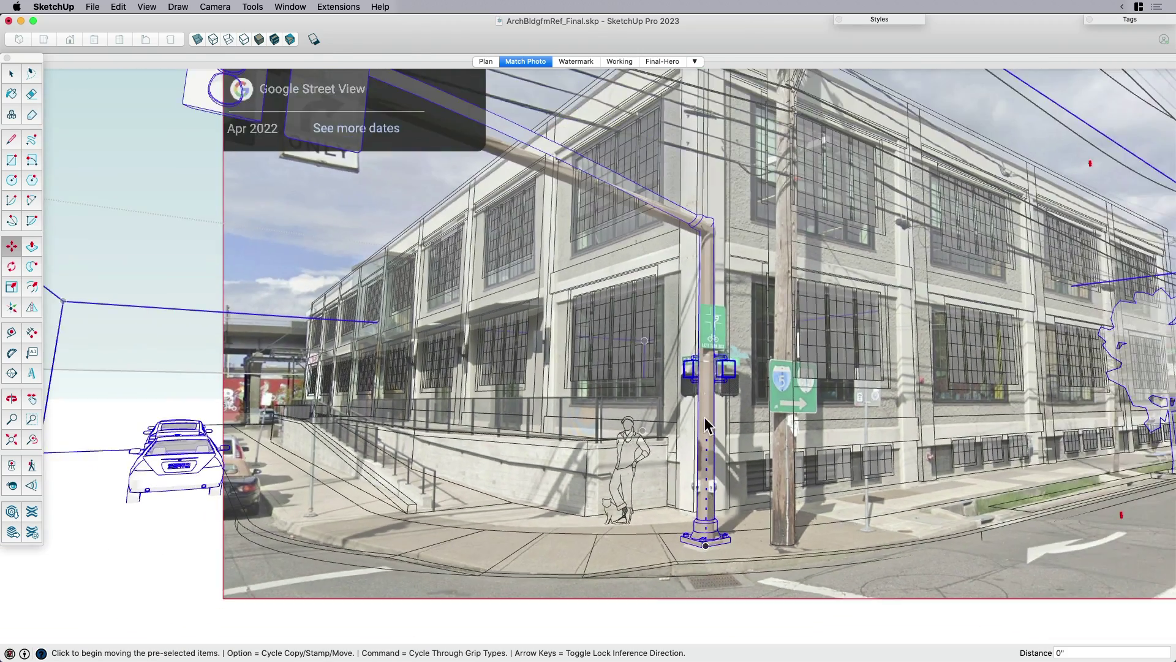
scroll(704, 402, up, 2)
scroll(643, 422, down, 5)
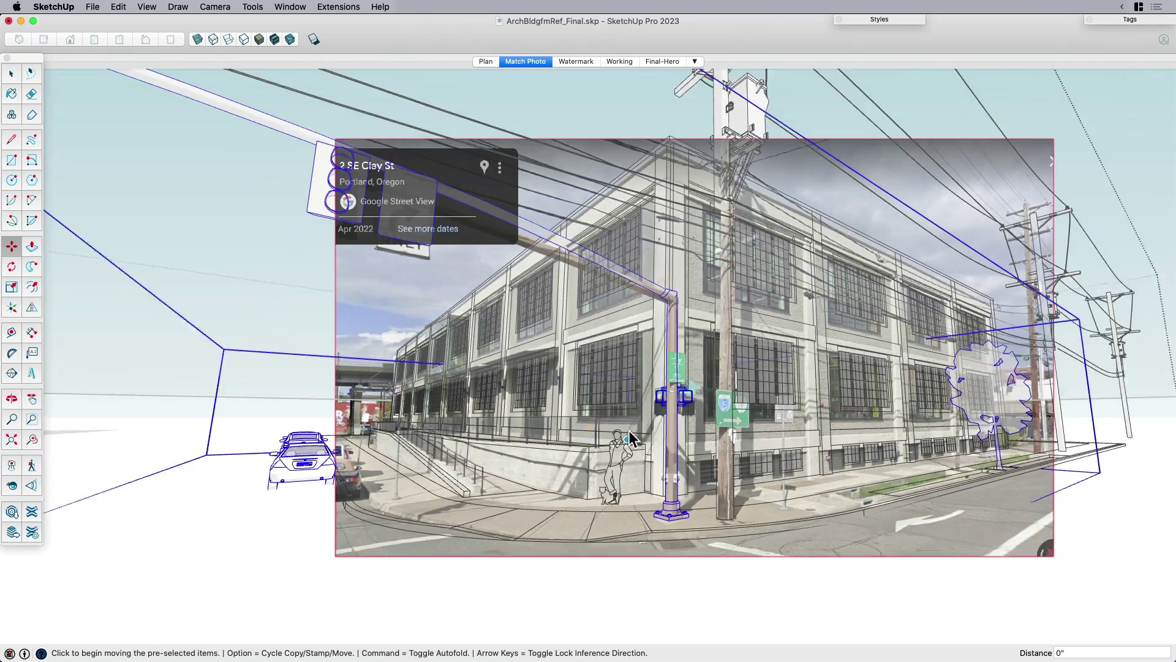
scroll(643, 422, down, 1)
key(space)
- Deselect the pole, then pan, zoom and orbit around the building
click(1109, 174)
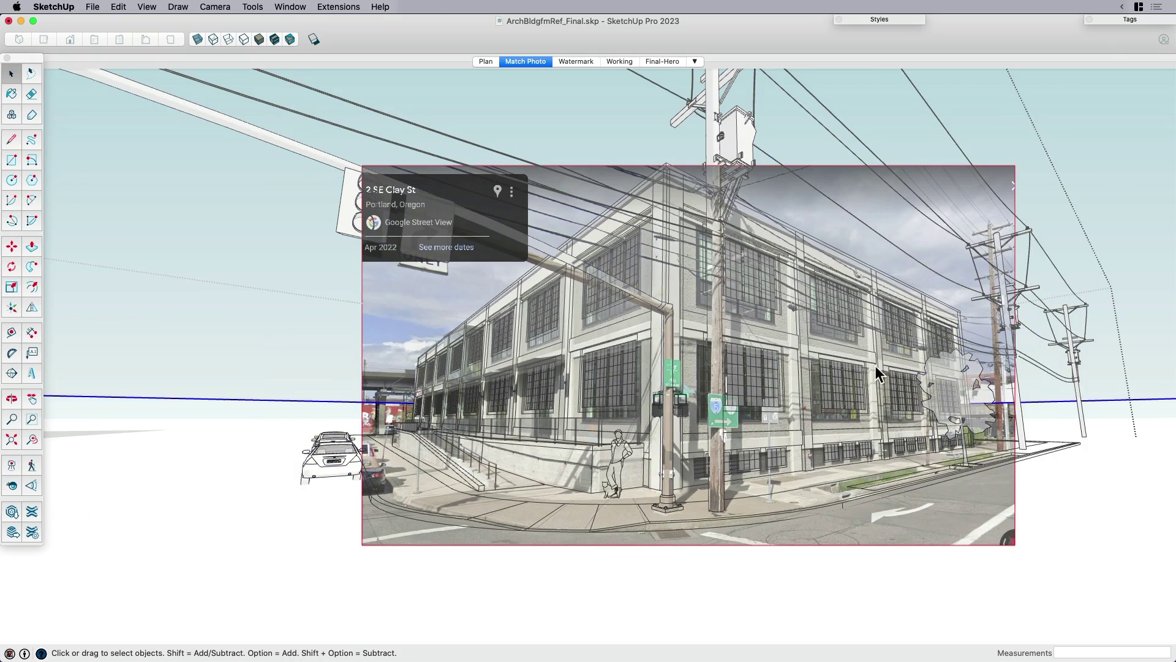
shift+middle_drag(848, 377, 690, 398)
scroll(690, 389, up, 3)
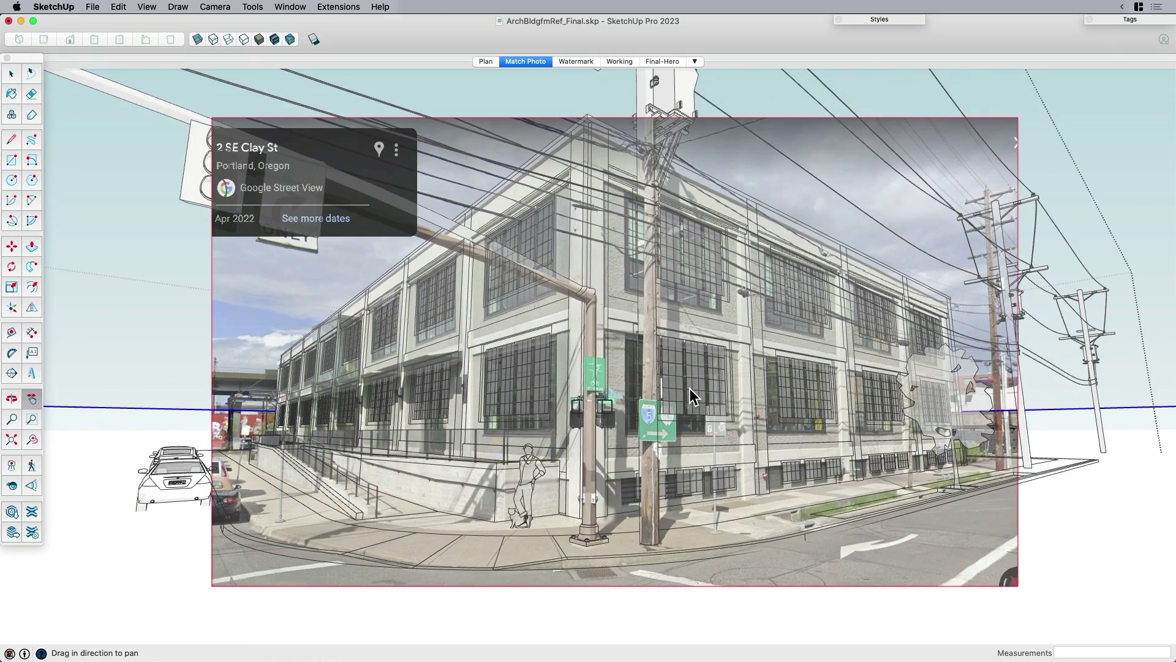
middle_drag(690, 389, 631, 281)
- Restore the Match Photo scene camera so the model overlays the Street View photo
click(535, 62)
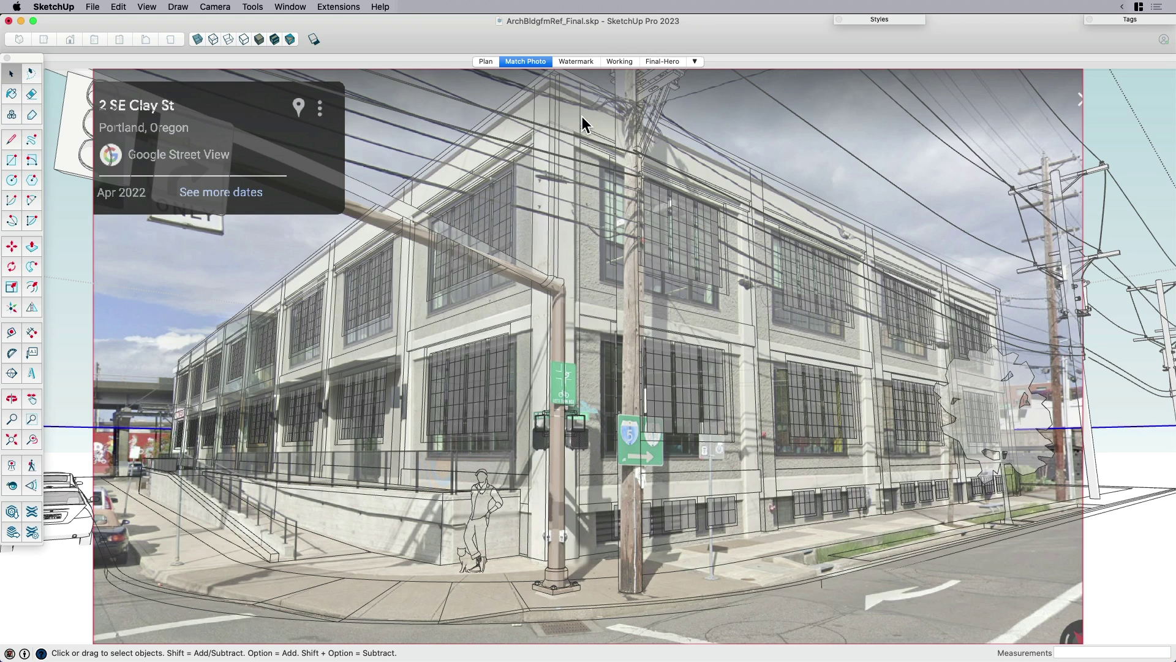
- Show the Watermark scene, then orbit to an angled view of the warehouse and its roof
click(574, 62)
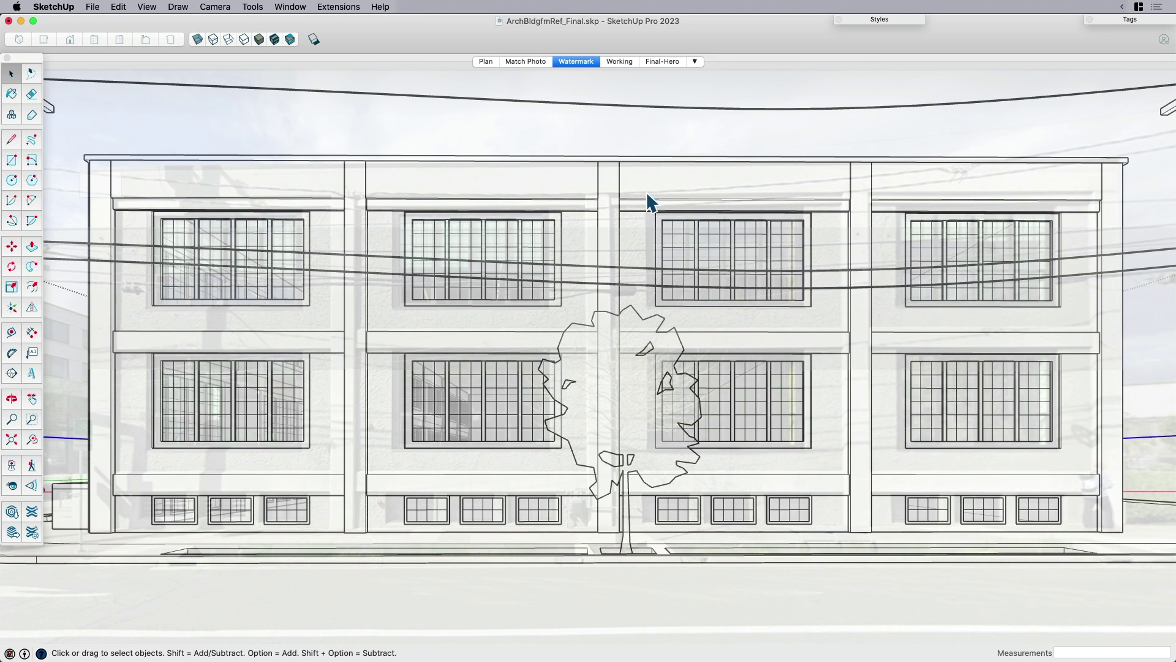
scroll(743, 361, down, 3)
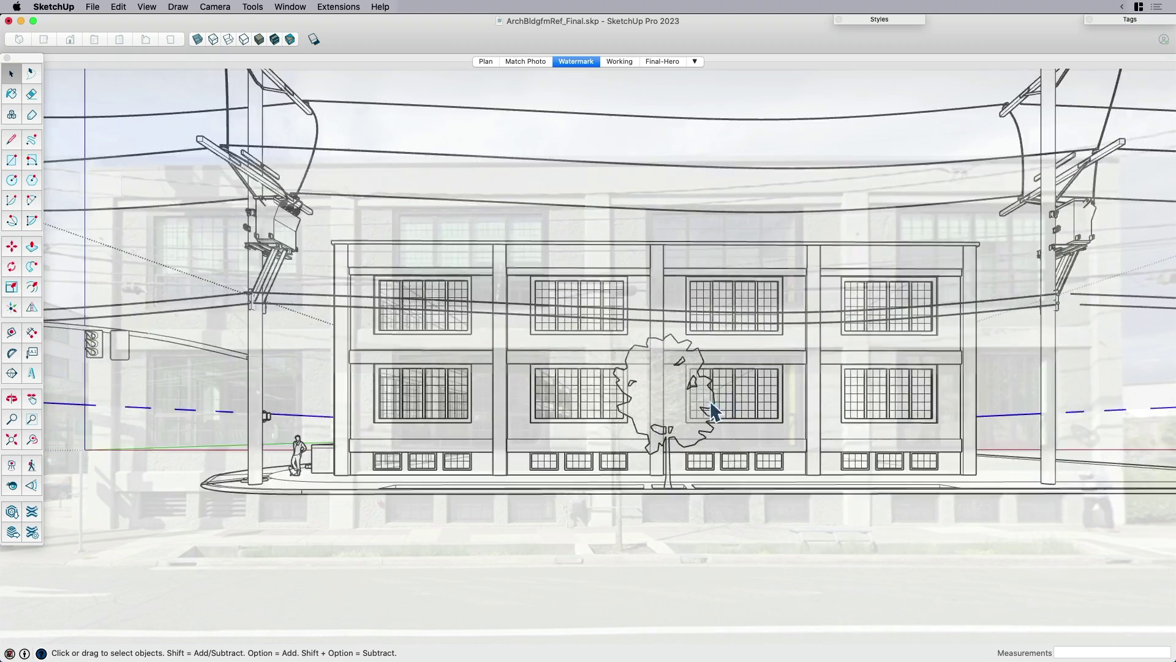
middle_drag(700, 401, 502, 460)
click(205, 463)
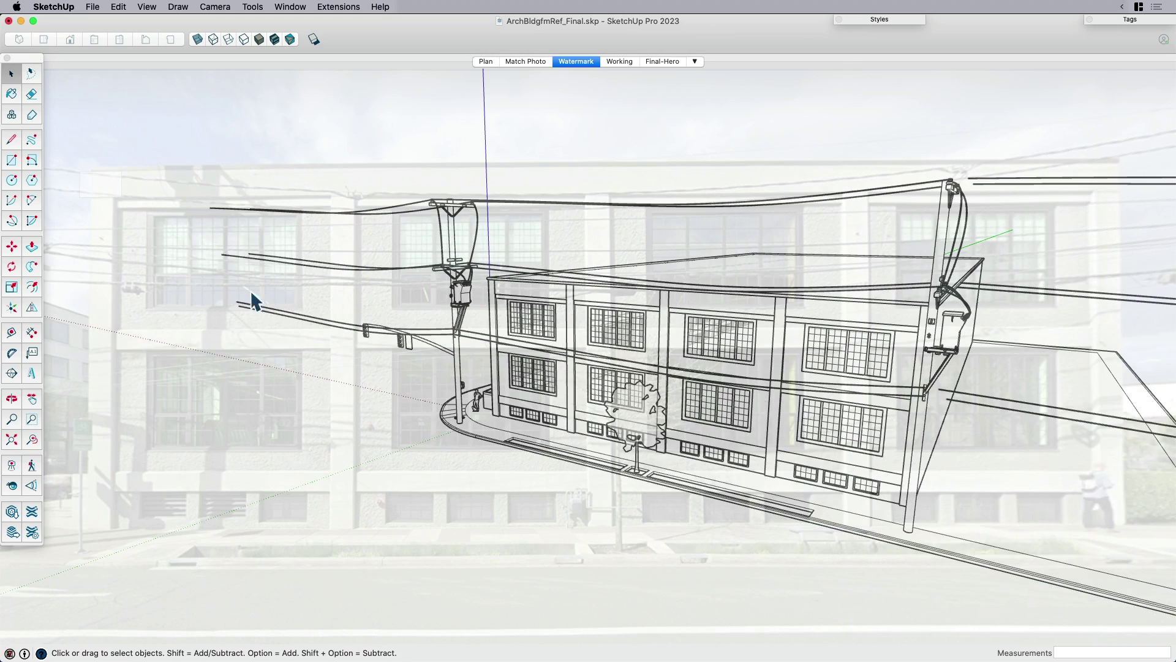
middle_drag(560, 398, 601, 444)
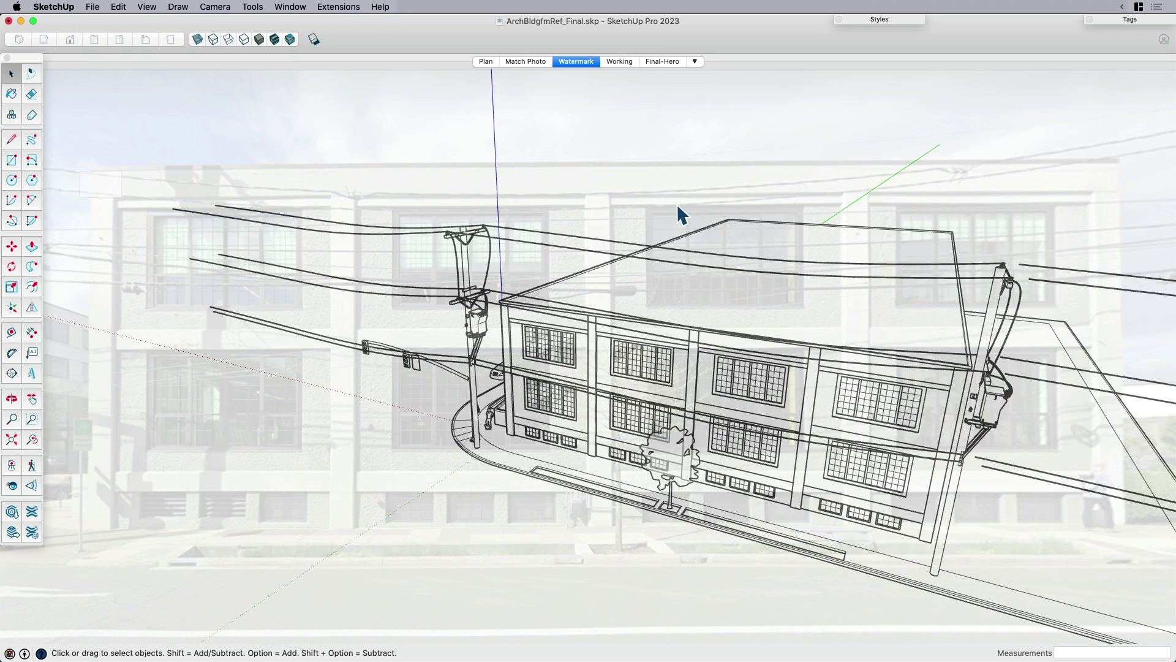
- Apply the WM style from the styles saved in the model
click(881, 22)
click(818, 85)
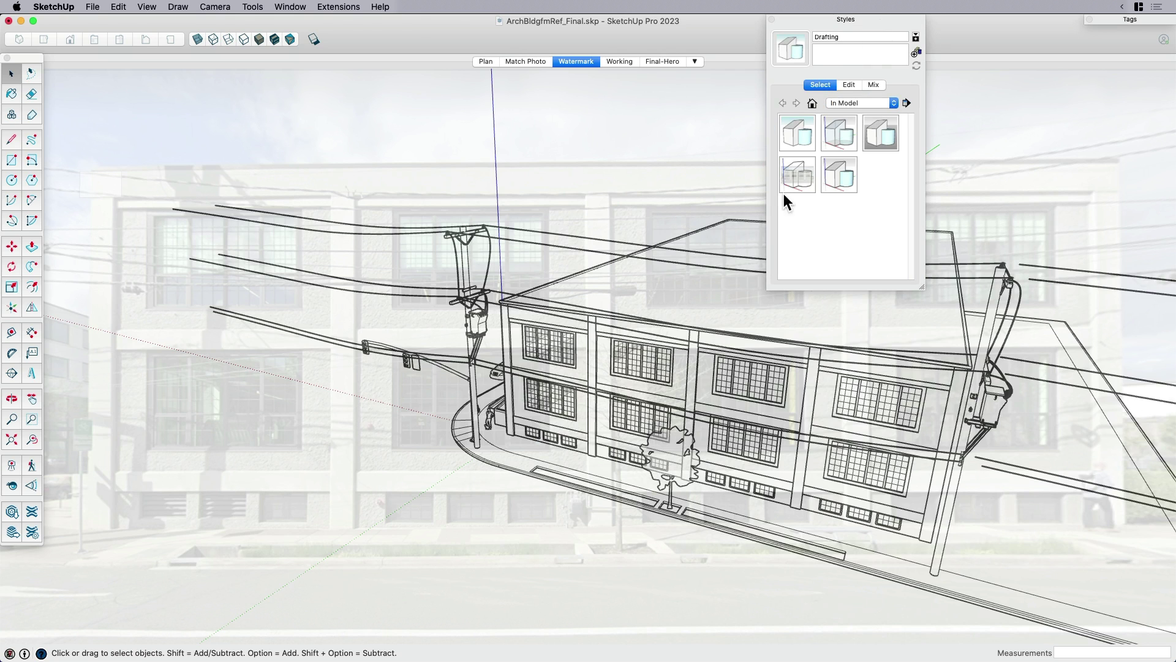
click(800, 172)
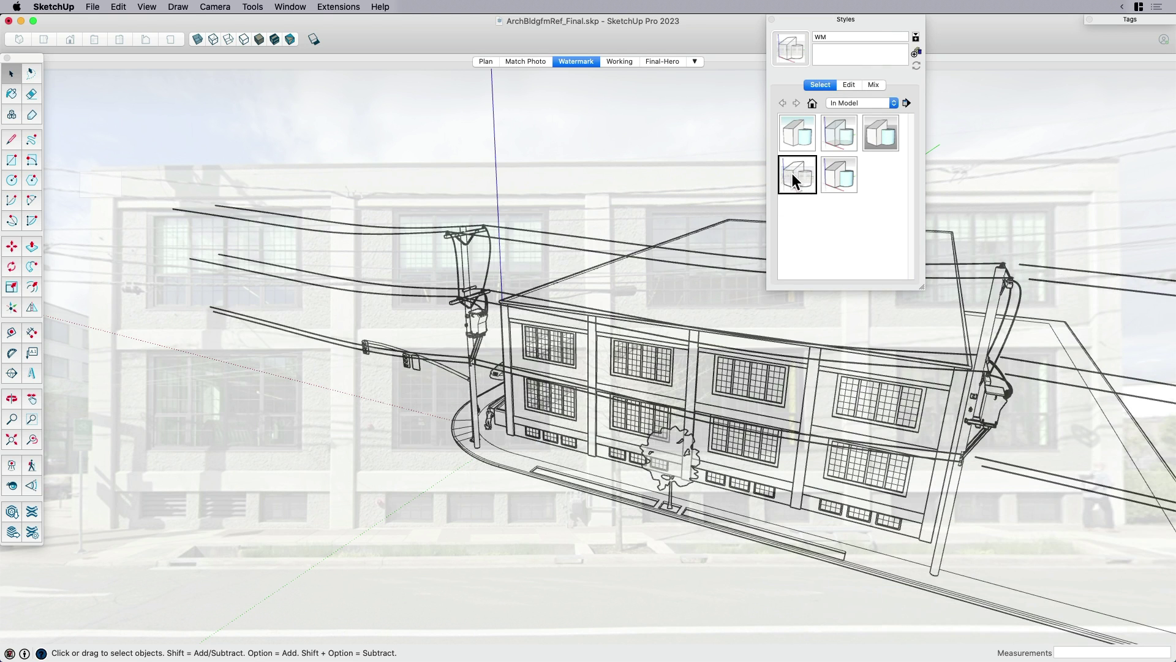
- Open the WM style's Watermark settings, toggle the photo off and on, and select Watermark1
click(848, 85)
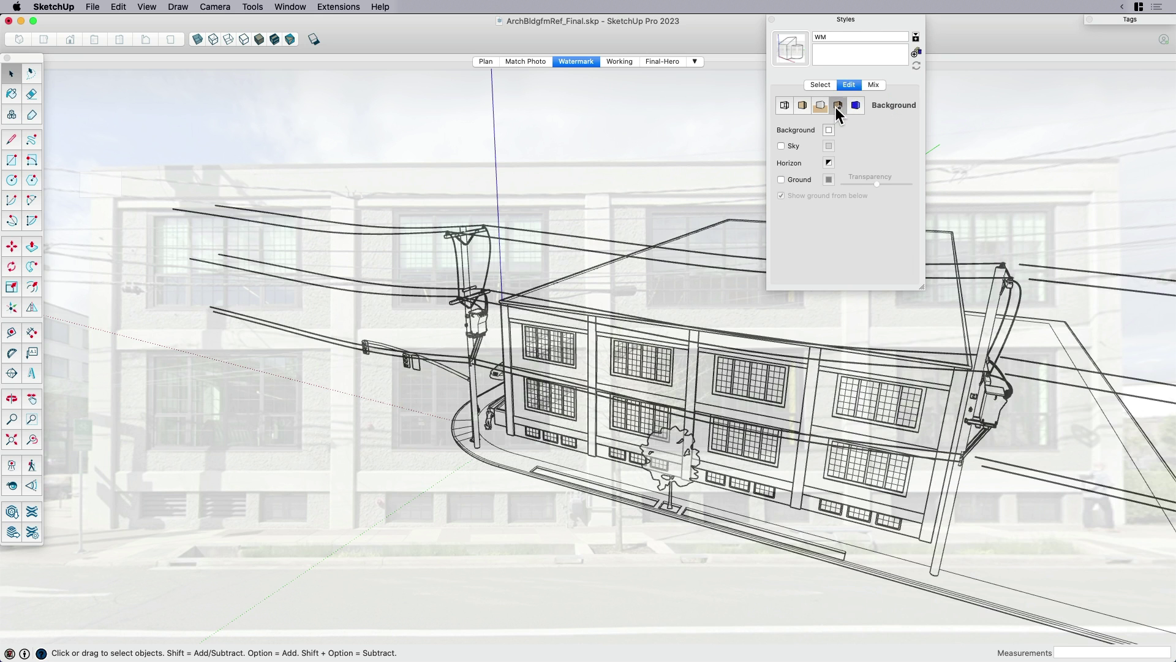
click(838, 106)
click(783, 127)
click(783, 128)
click(783, 127)
click(783, 128)
click(796, 185)
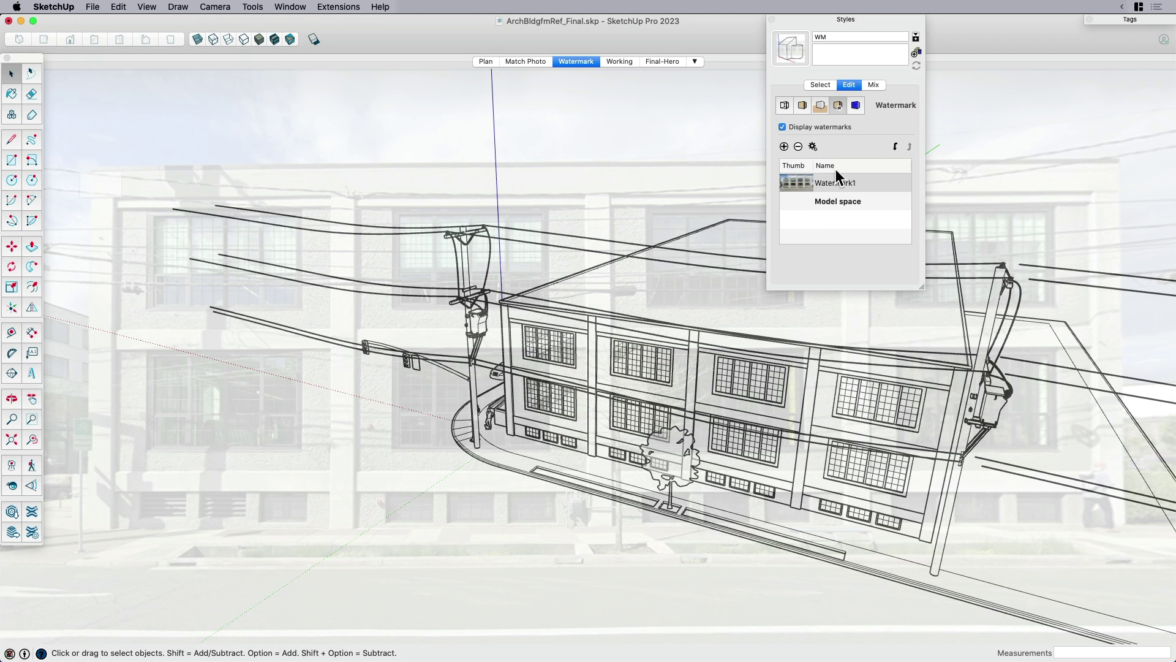
- Blend Watermark1 strongly toward Image and keep it above Model space
click(894, 148)
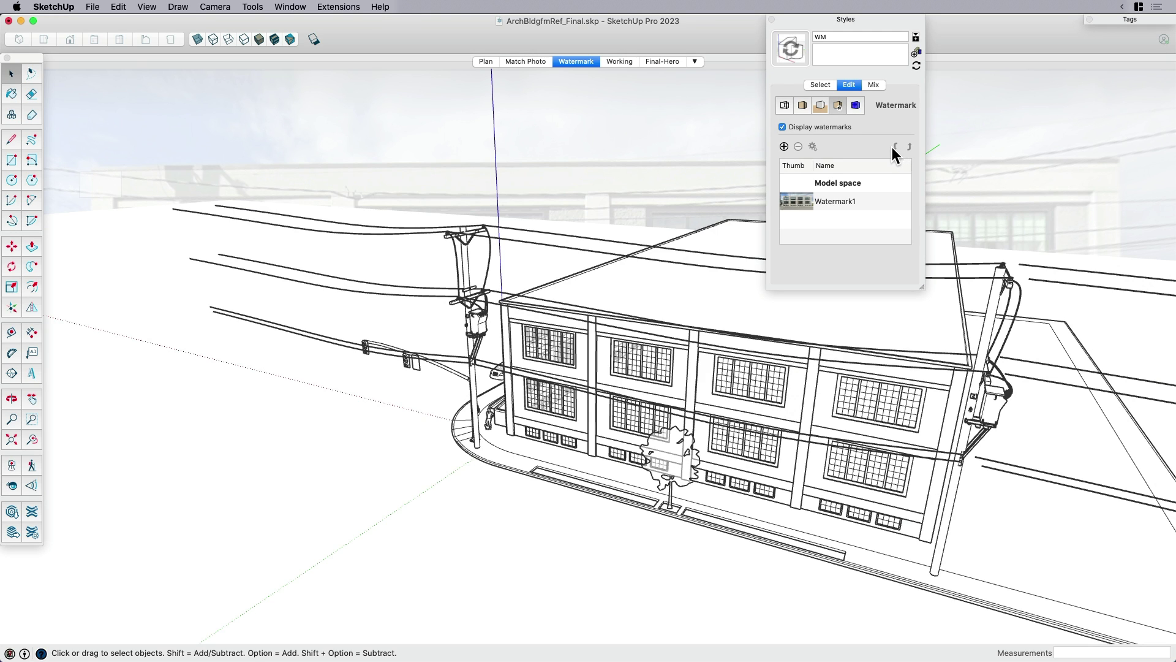
click(801, 201)
click(814, 147)
mouse_move(582, 226)
mouse_down()
mouse_move(640, 225)
mouse_move(586, 226)
mouse_move(595, 231)
mouse_up()
click(637, 340)
click(909, 147)
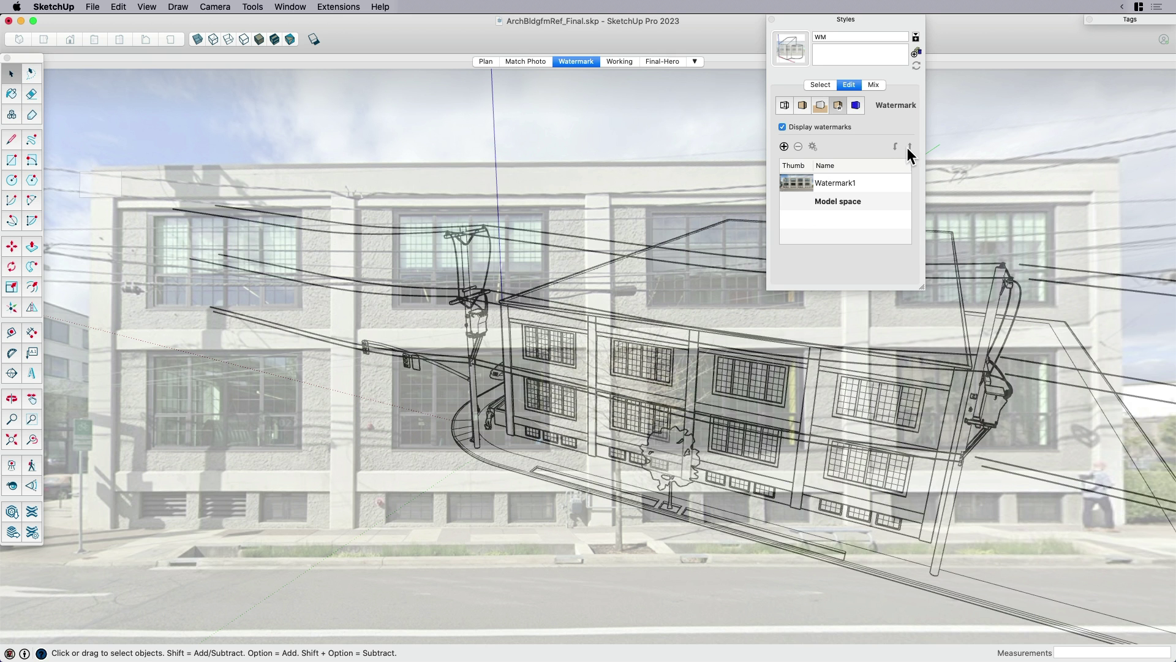
click(806, 184)
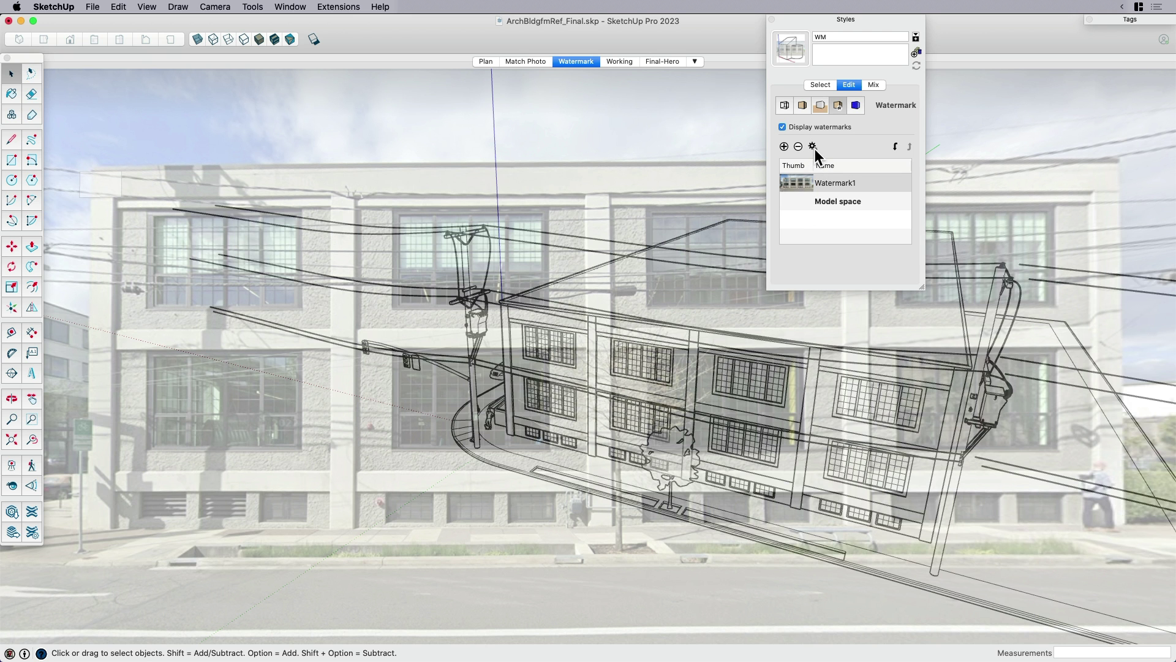
- Move Watermark1's Blend slider well toward Background so the facade photo turns faint
click(813, 146)
drag(602, 226, 627, 229)
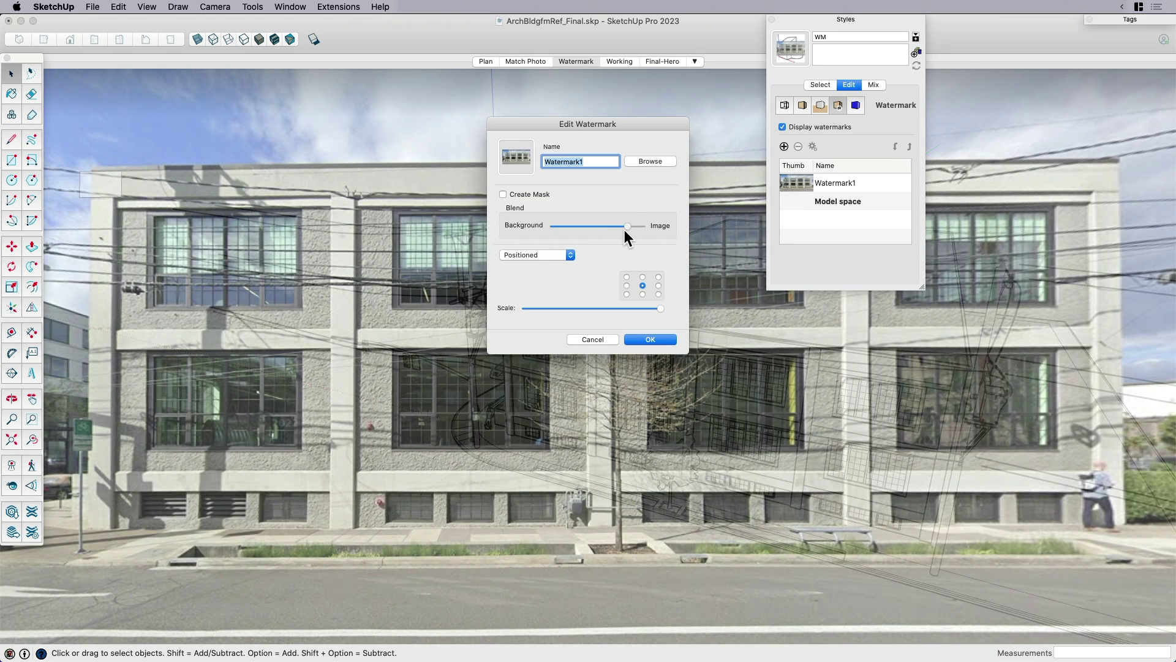
drag(623, 229, 573, 229)
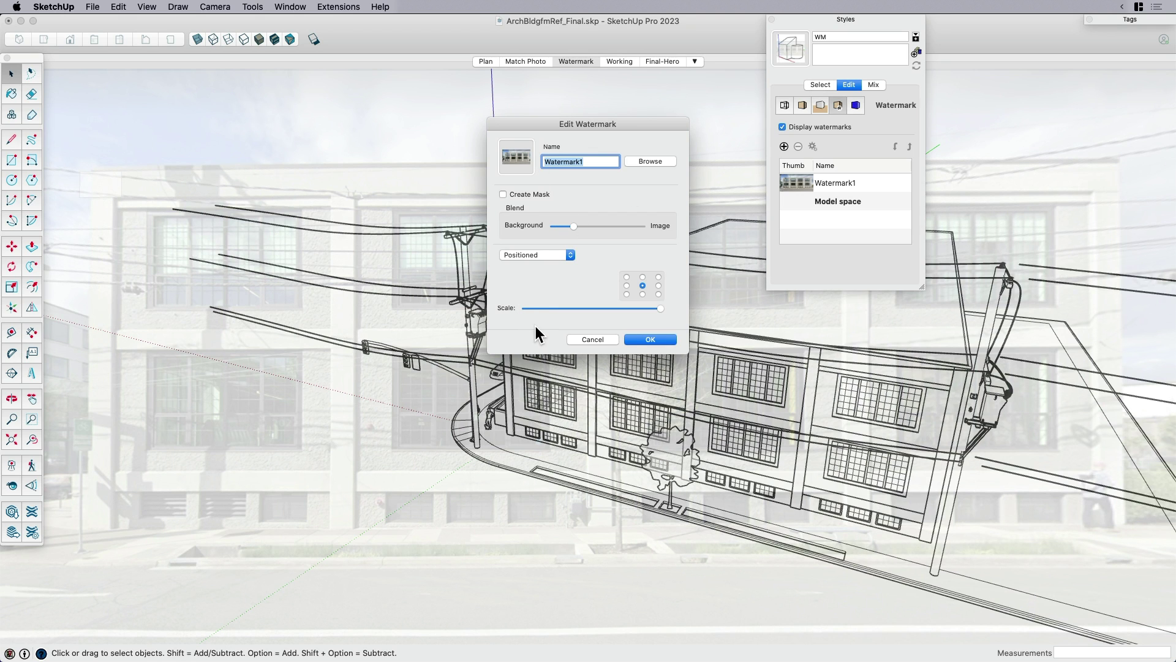
- Confirm the new blend, return to the Watermark front elevation and collapse the Styles panel
click(642, 341)
click(576, 61)
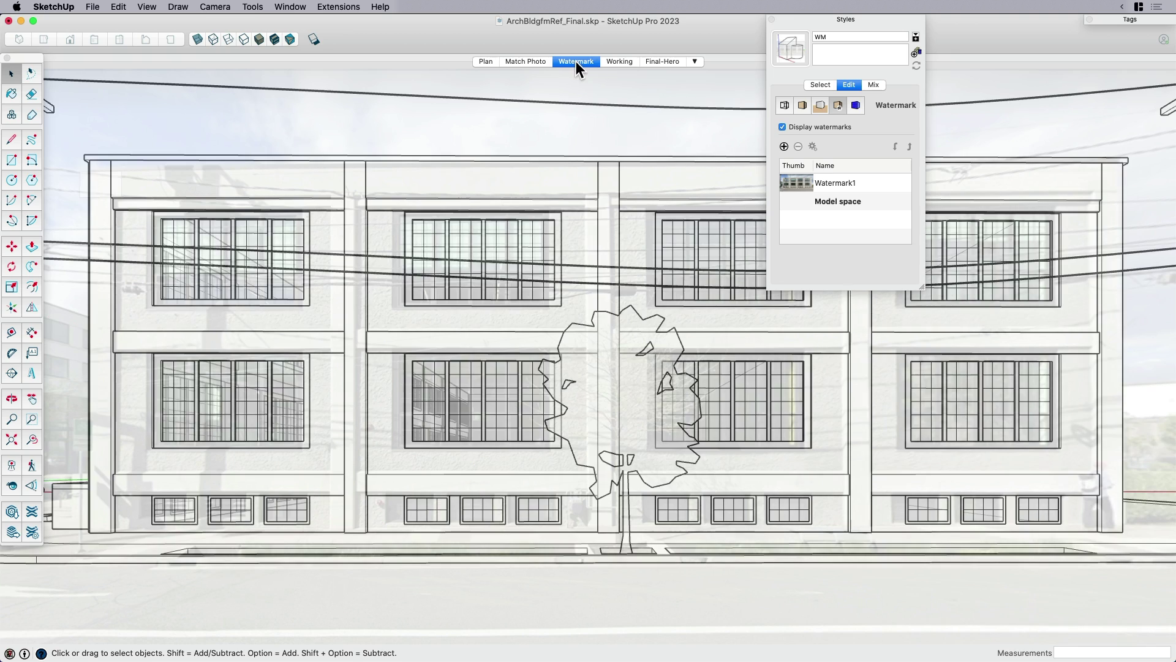
click(845, 18)
- Pan and zoom the front elevation to frame the facade against the photo
key(h)
drag(693, 409, 633, 458)
scroll(638, 447, down, 3)
scroll(638, 447, up, 4)
key(z)
scroll(703, 459, down, 3)
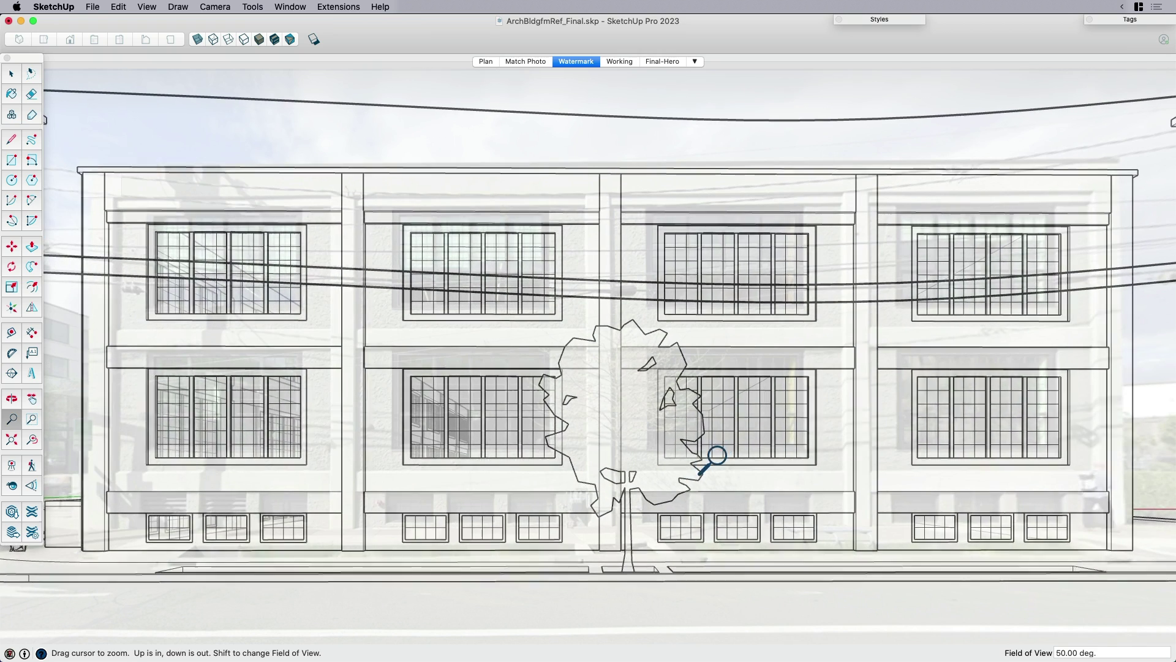
key(h)
drag(705, 460, 710, 450)
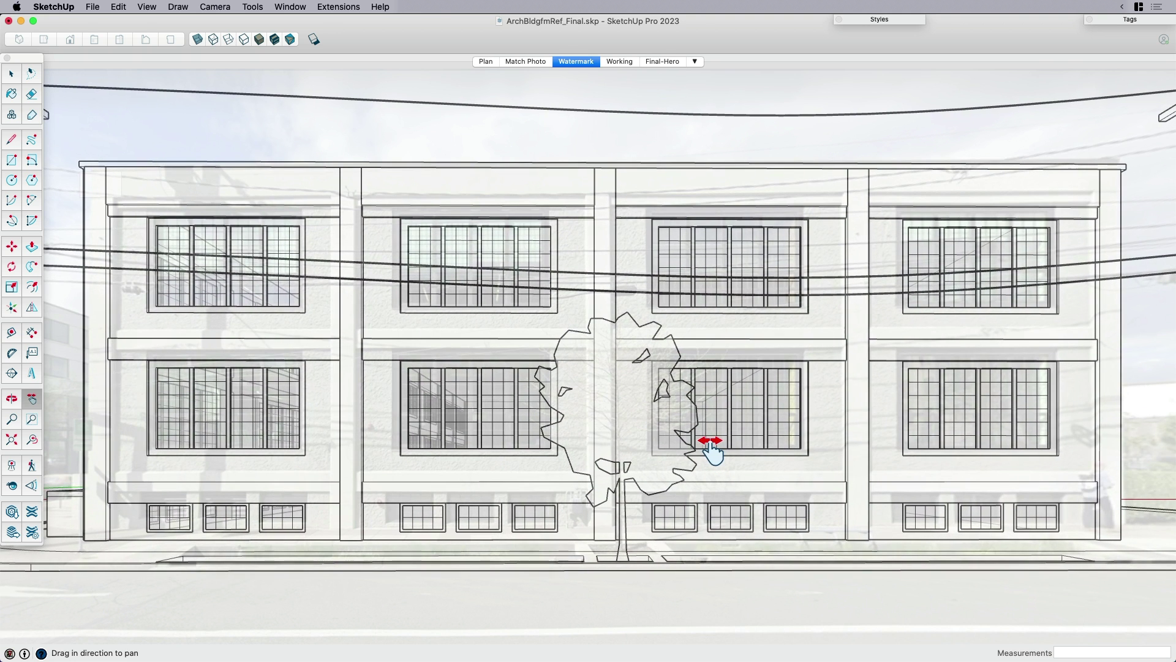
key(space)
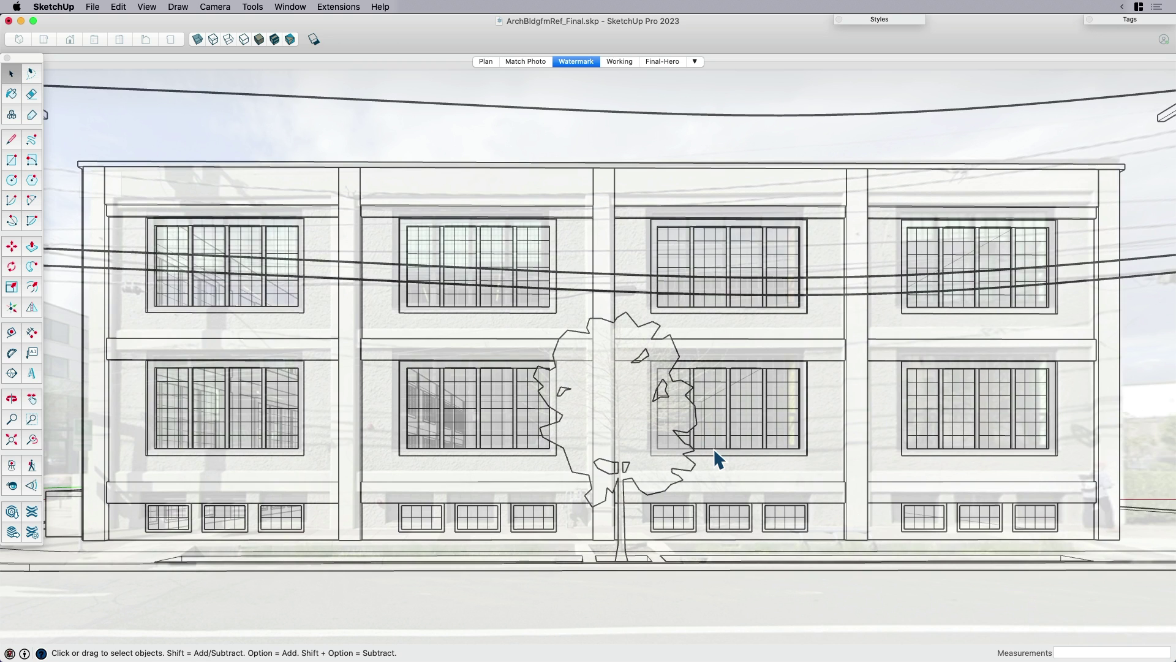
- Select the whole model, nudge it up onto the watermark photo, then orbit to check alignment
key(super+a)
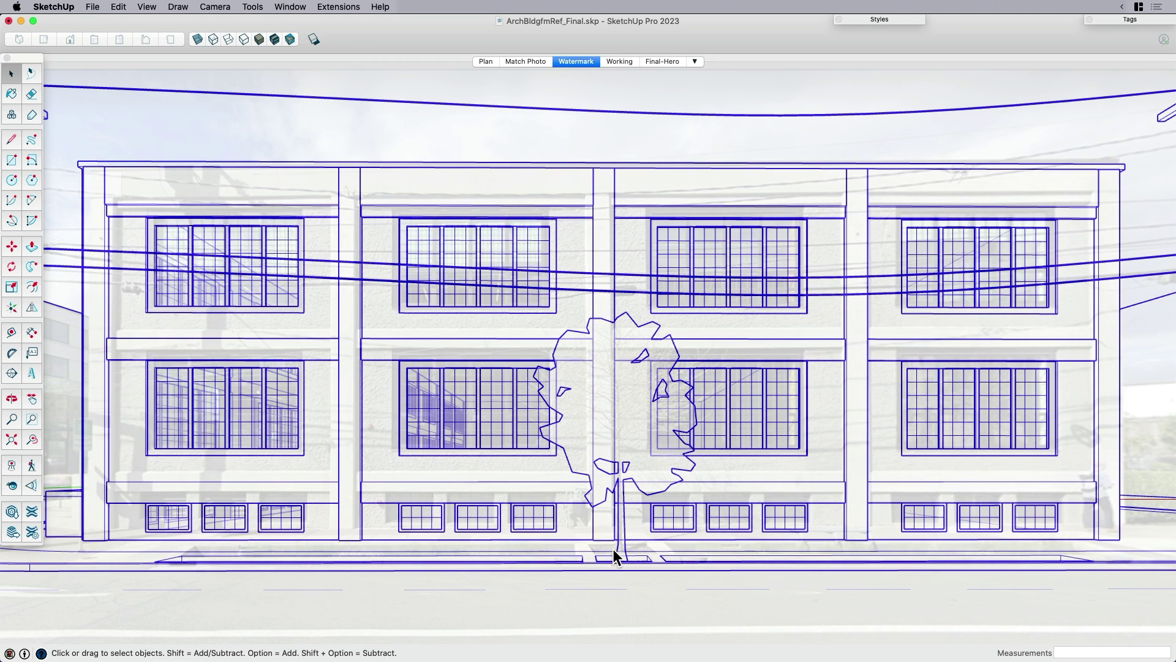
shift+middle_drag(624, 563, 637, 558)
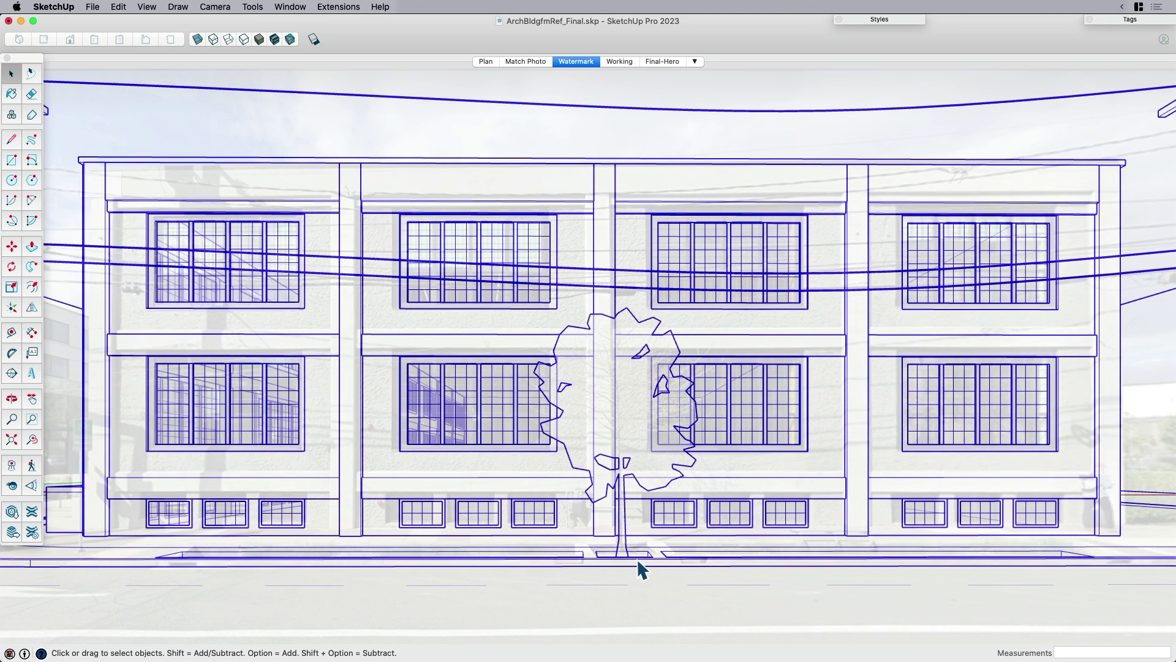
click(635, 465)
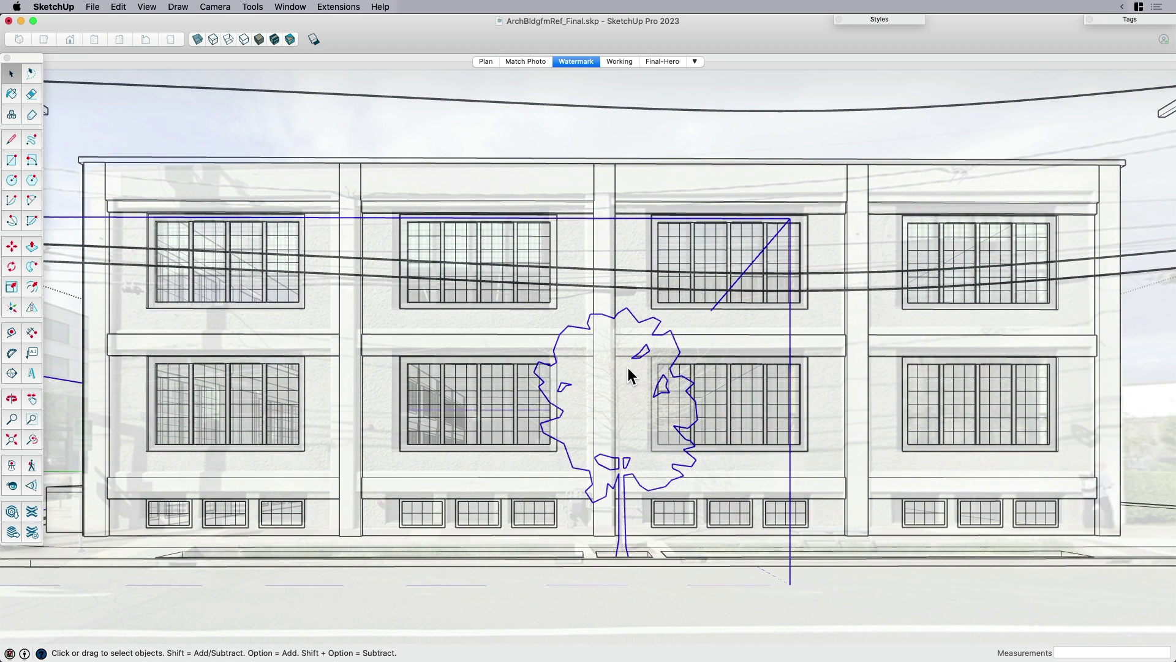
click(682, 135)
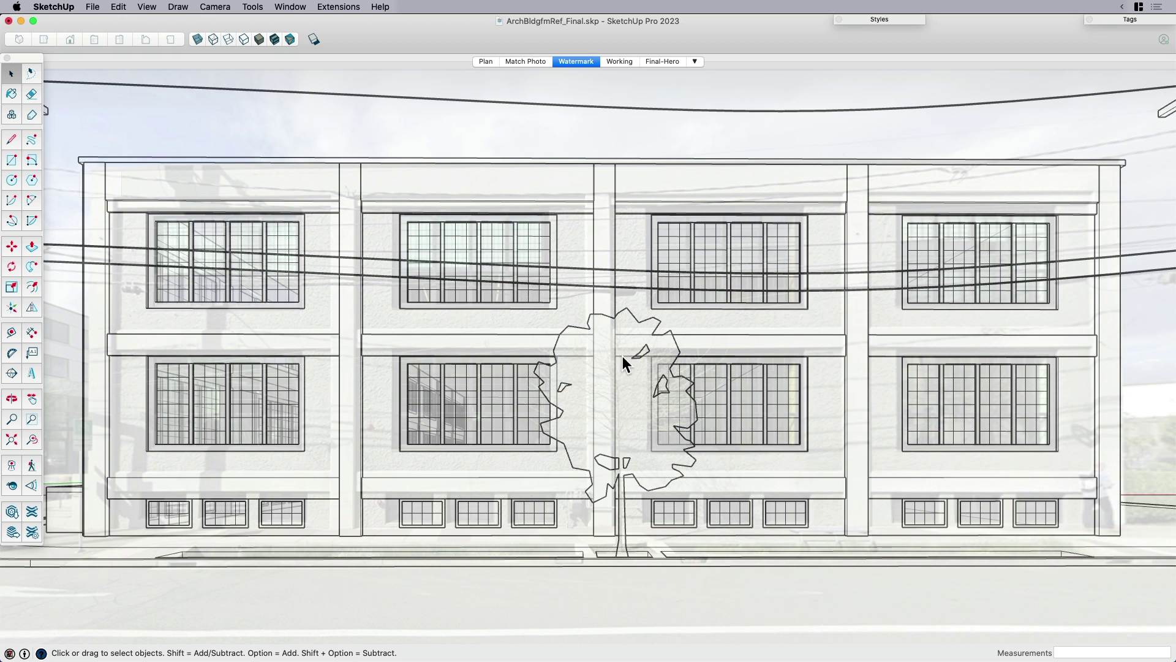
middle_drag(621, 355, 663, 152)
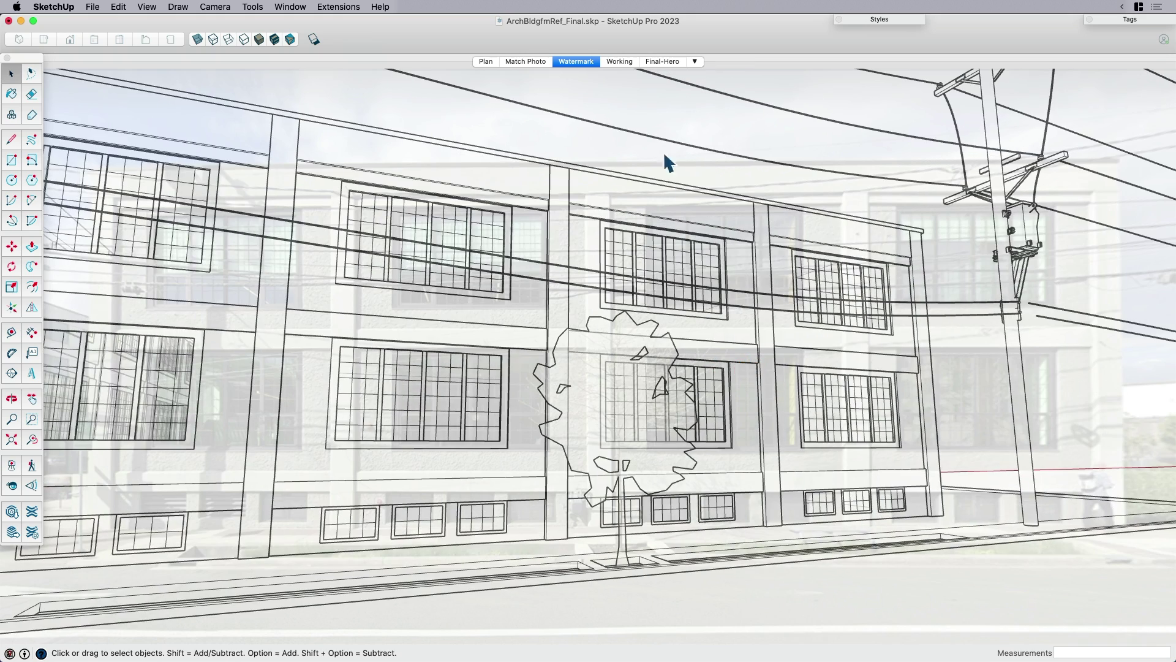
- Compare the Working, Watermark and Match Photo scenes, ending back in Working
click(620, 61)
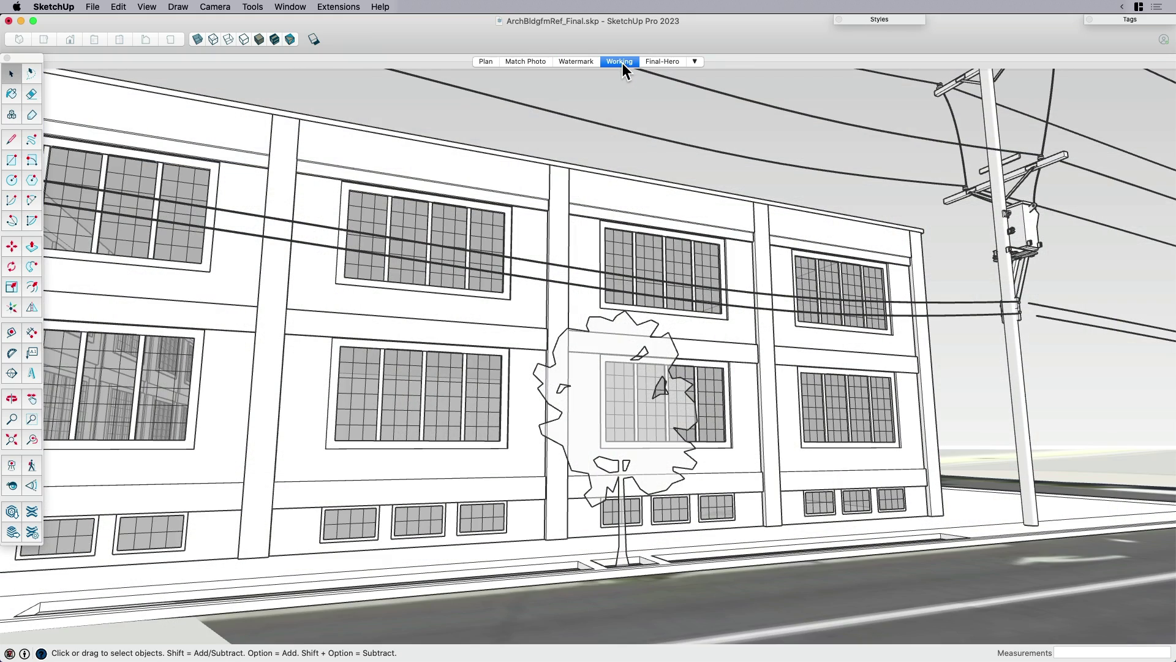
middle_drag(734, 362, 643, 176)
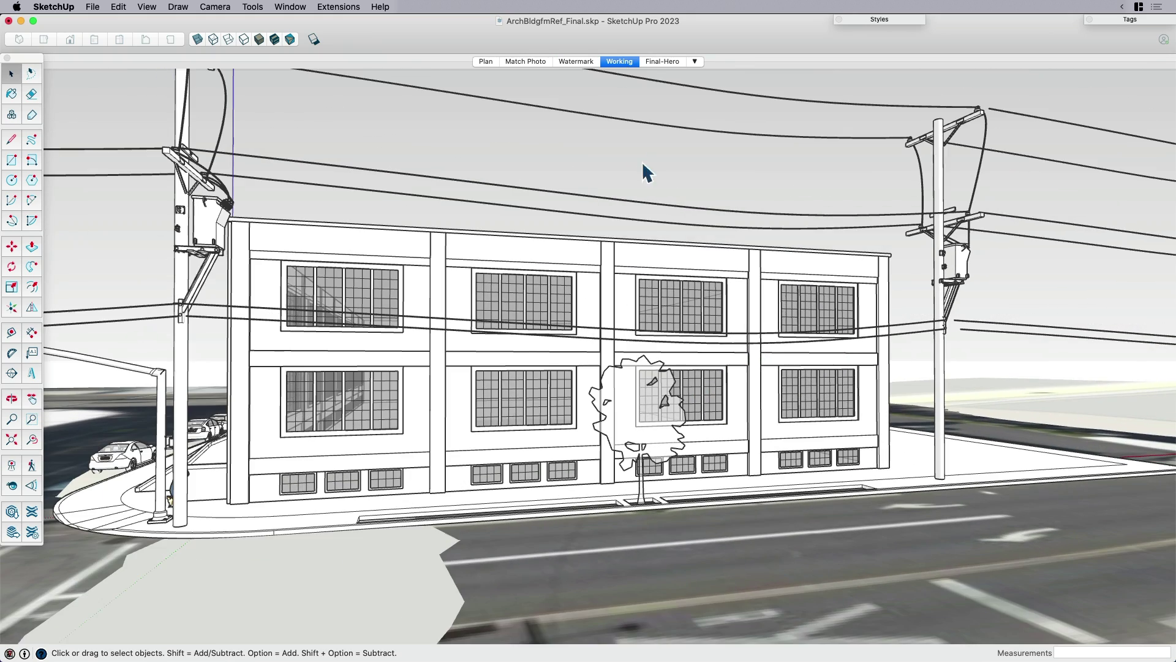
click(574, 61)
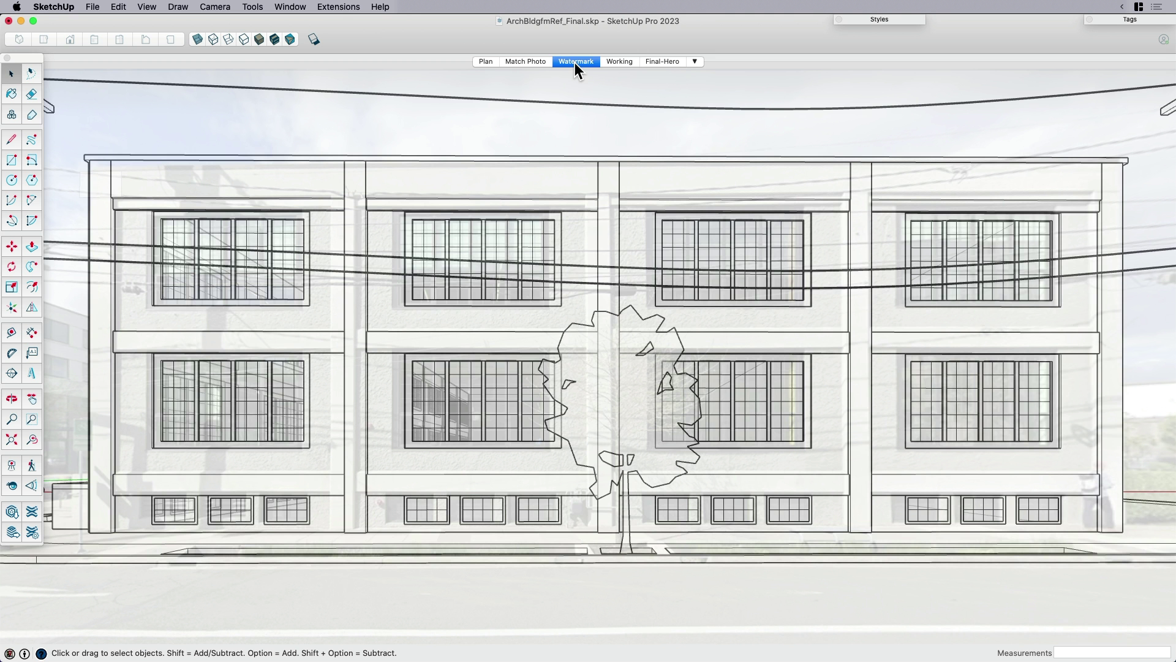
click(608, 64)
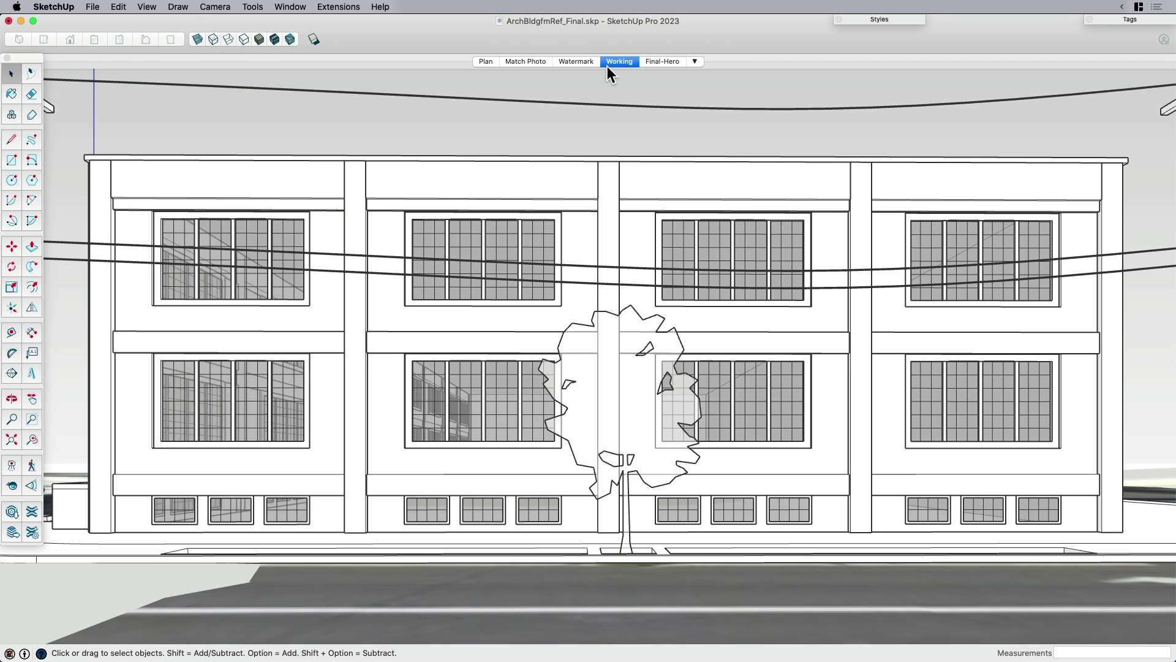
click(539, 63)
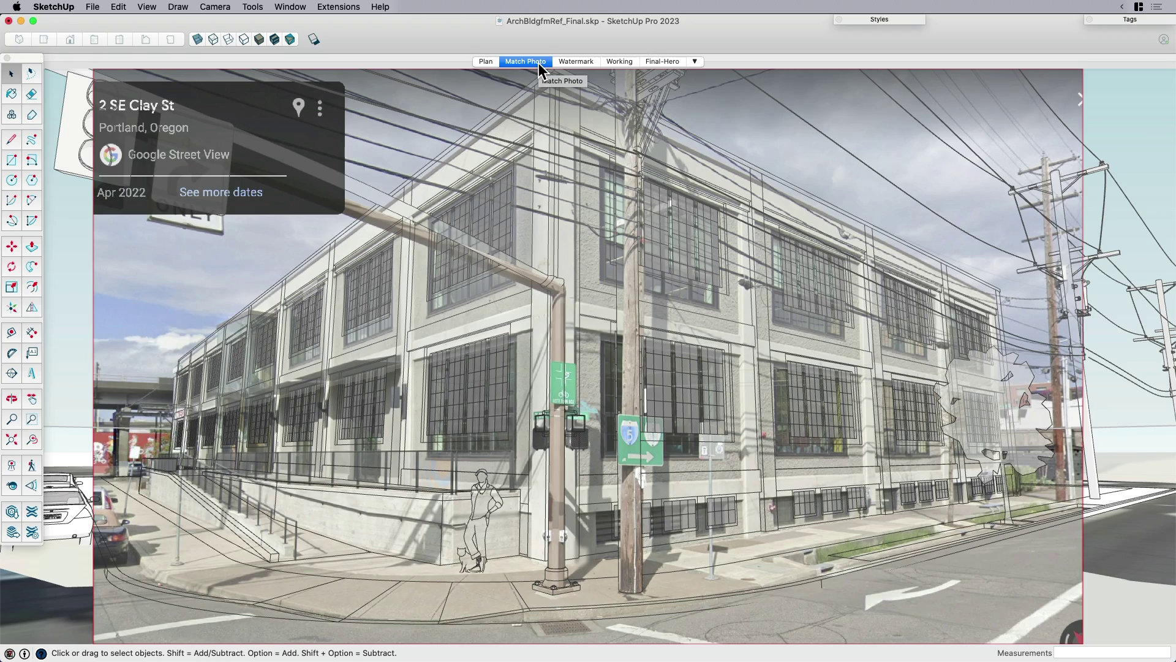
click(619, 61)
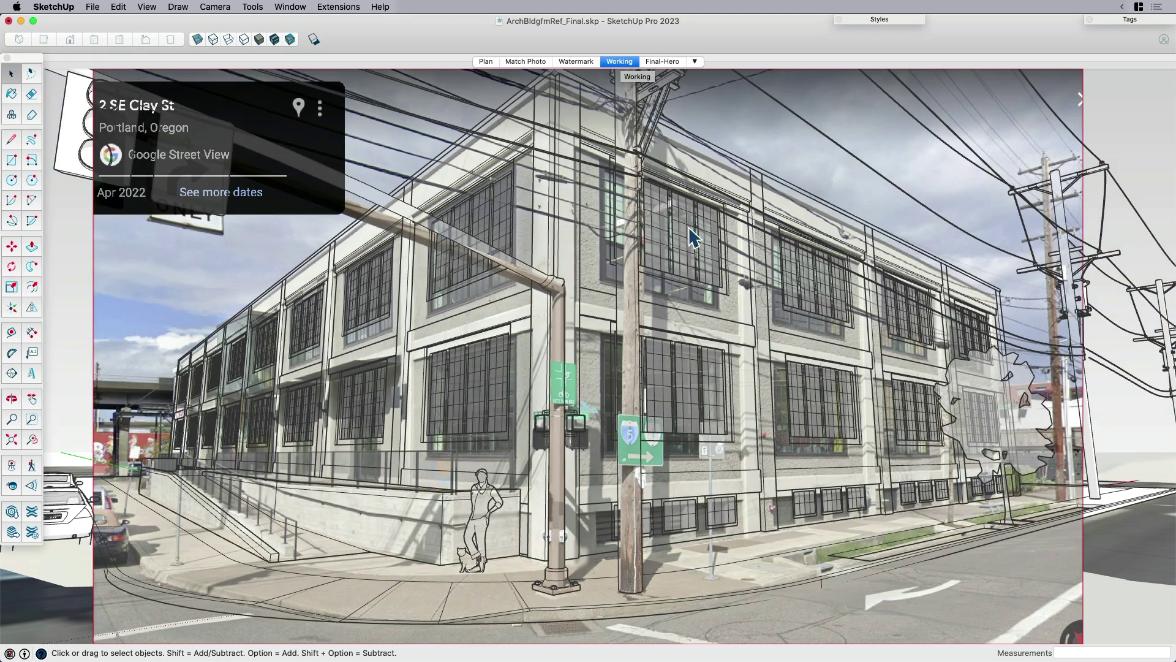
- Orbit down and in toward the warehouse facade, then show the Final-Hero scene
middle_drag(688, 227, 626, 365)
drag(626, 366, 473, 336)
key(space)
middle_drag(538, 341, 609, 336)
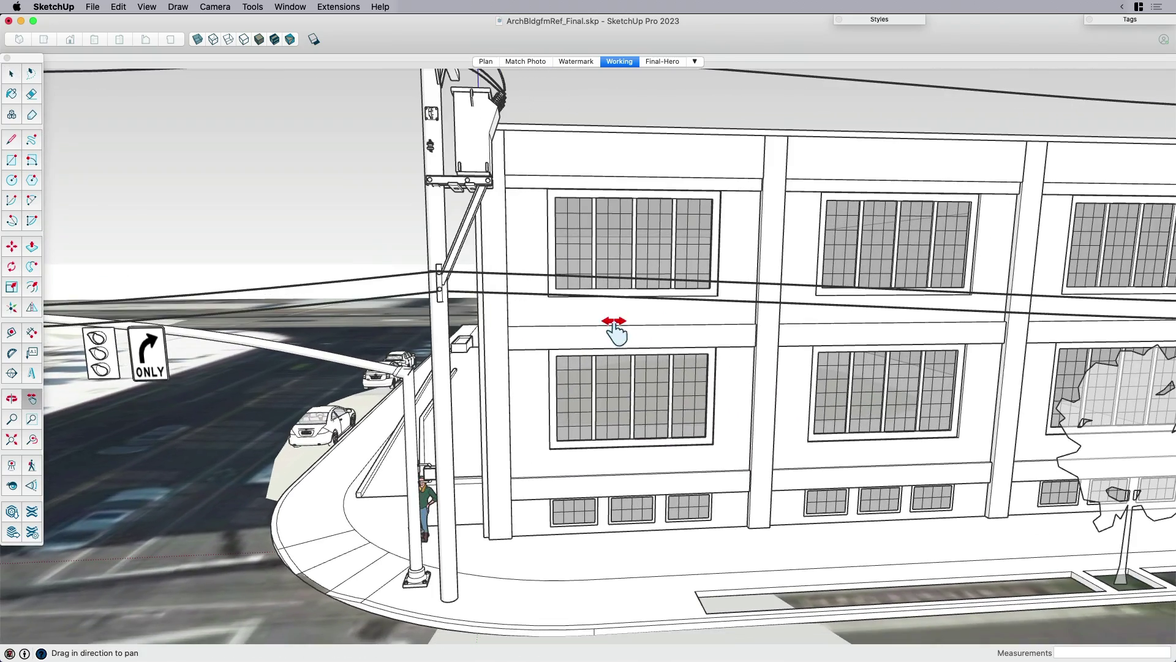
click(660, 62)
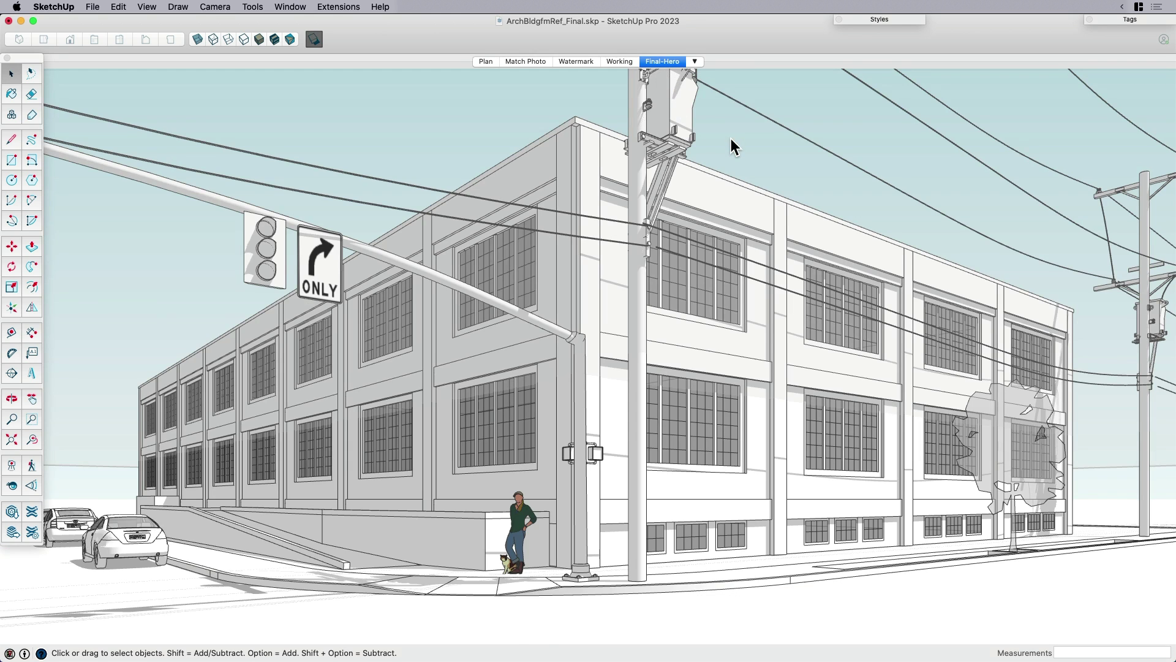
key(super+a)
click(1108, 611)
- In Firefox, scroll SketchUp Campus to Campus Courses and open Architecture Building from Reference
key(super+Tab)
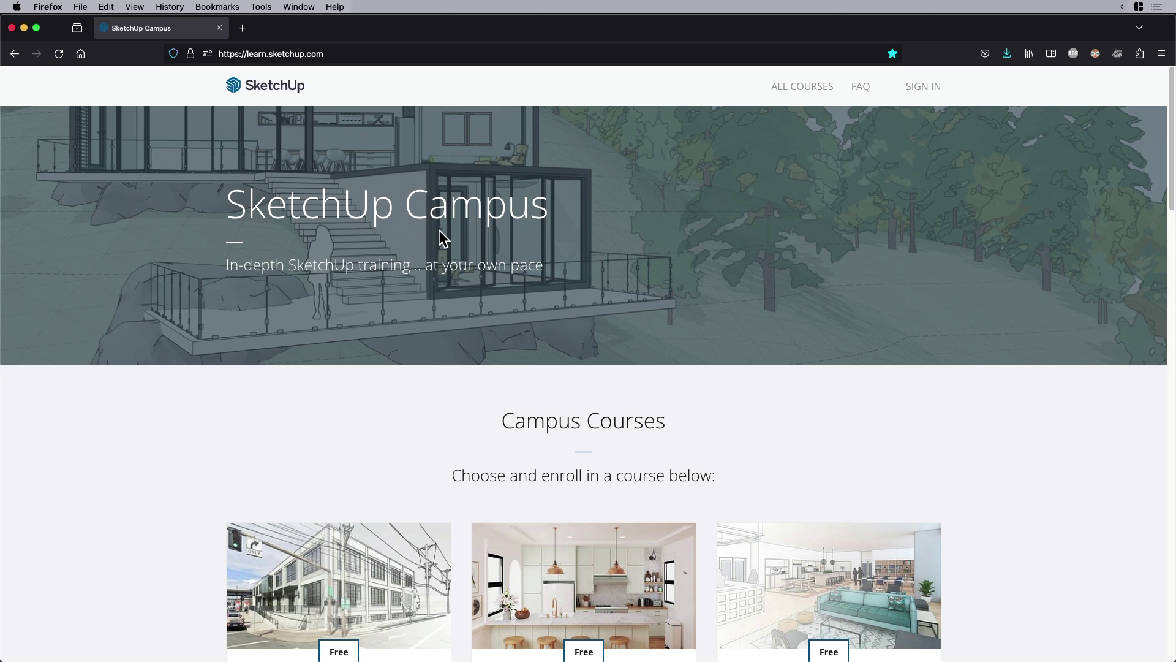
scroll(496, 307, down, 3)
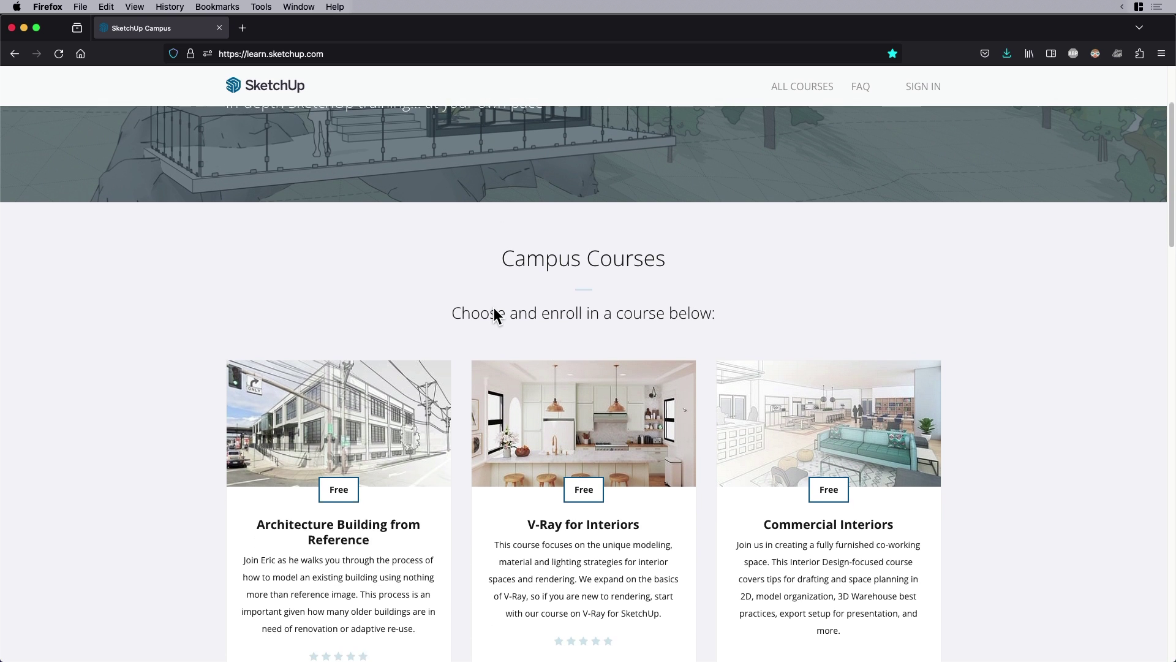
scroll(367, 468, down, 1)
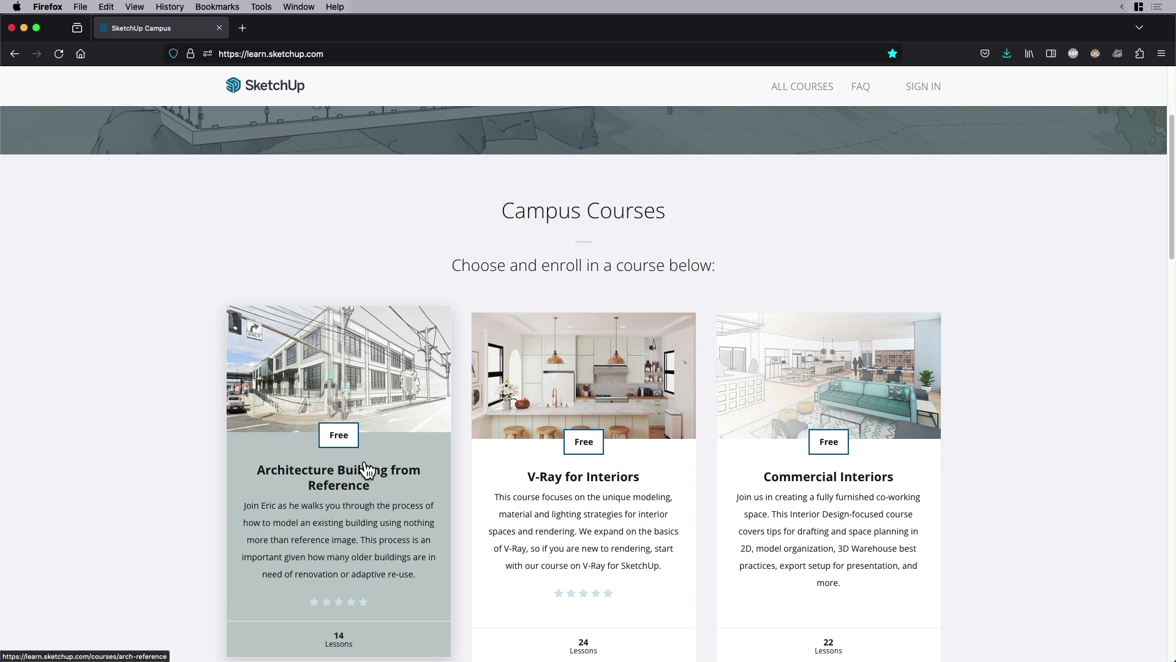
scroll(368, 469, down, 1)
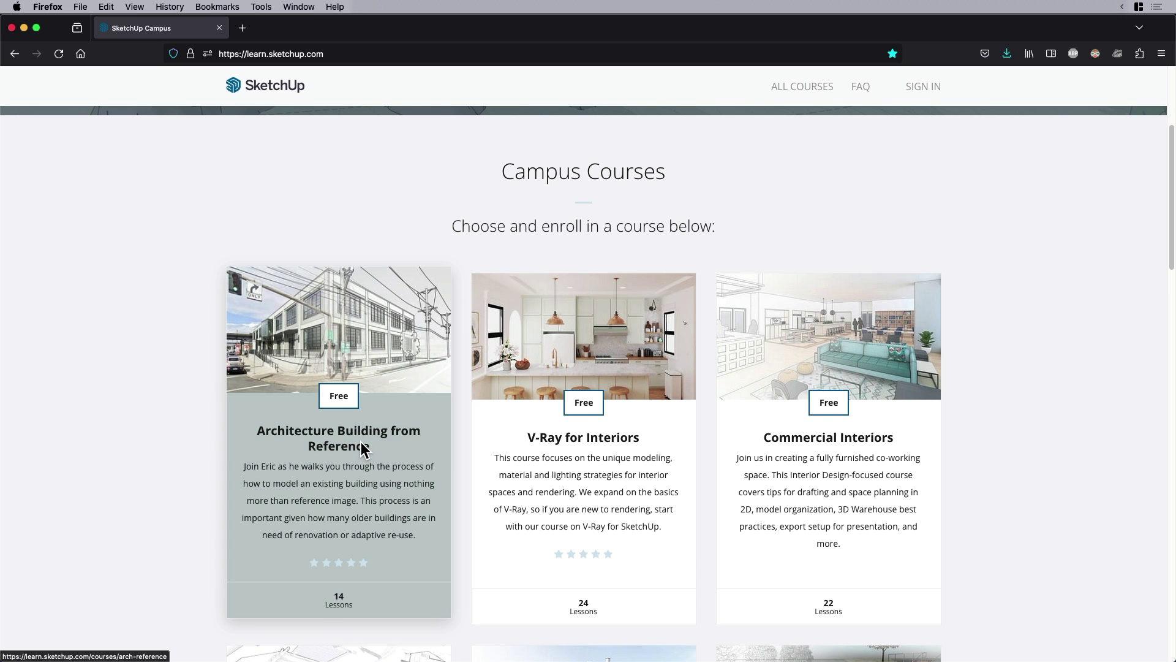
click(362, 443)
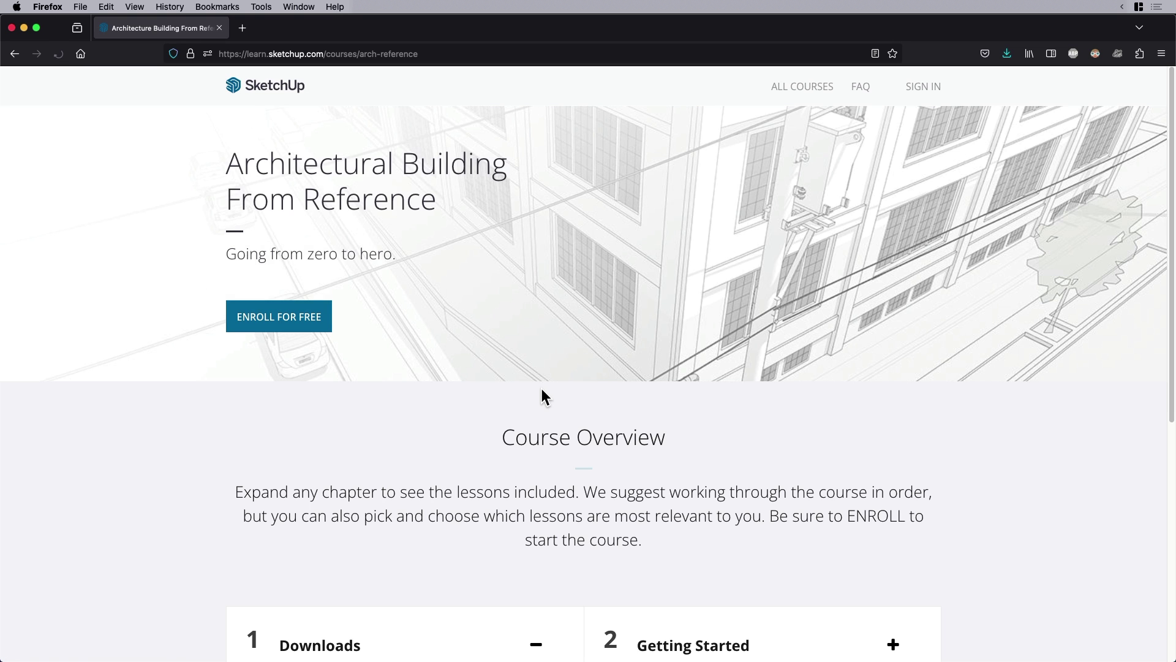
- In Course Overview, expand chapter 3 Creating the Base Volume and chapter 5 Adding Context, then return to the top
scroll(727, 362, down, 5)
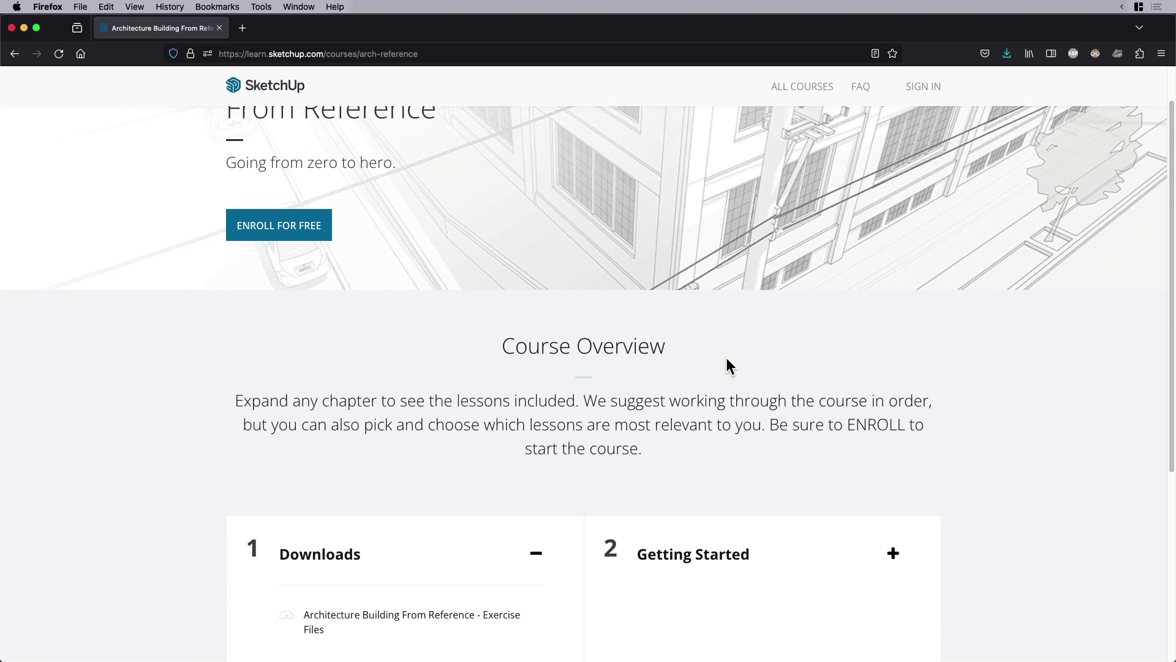
scroll(466, 442, down, 3)
click(447, 456)
scroll(446, 455, down, 2)
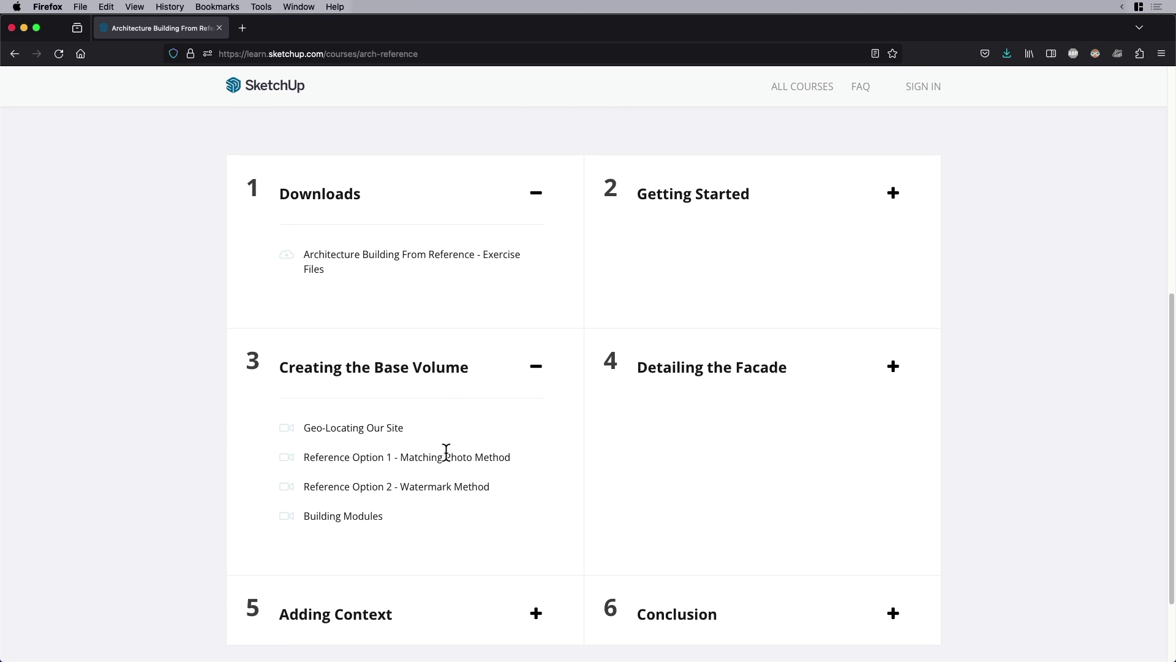
scroll(441, 442, down, 2)
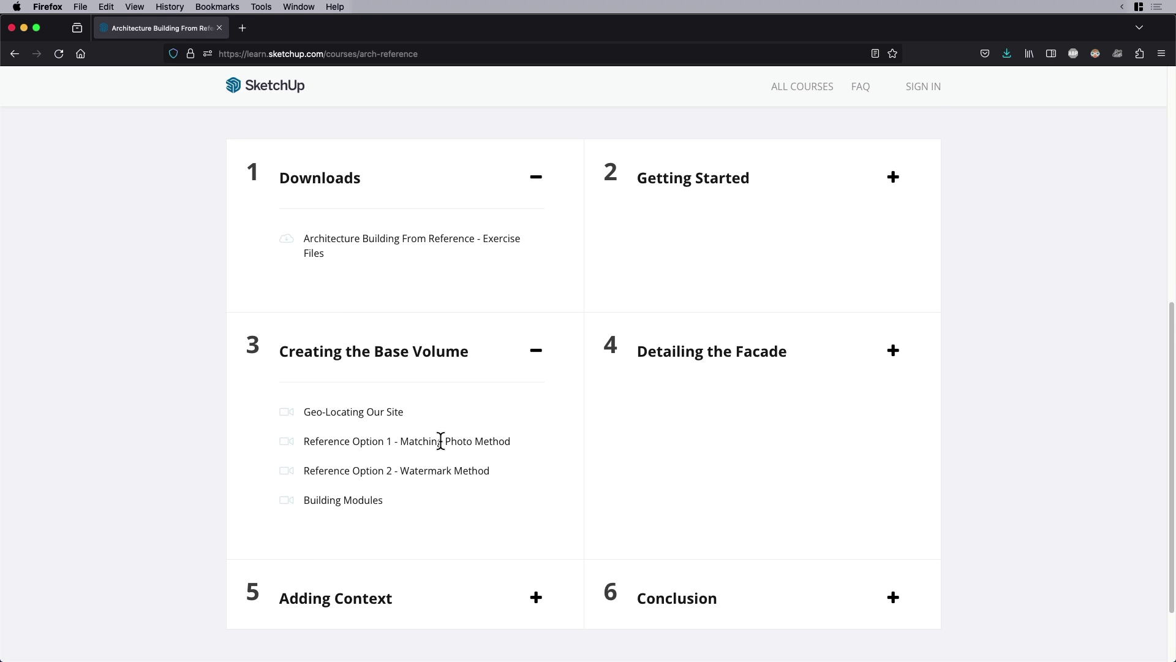
scroll(441, 392, down, 1)
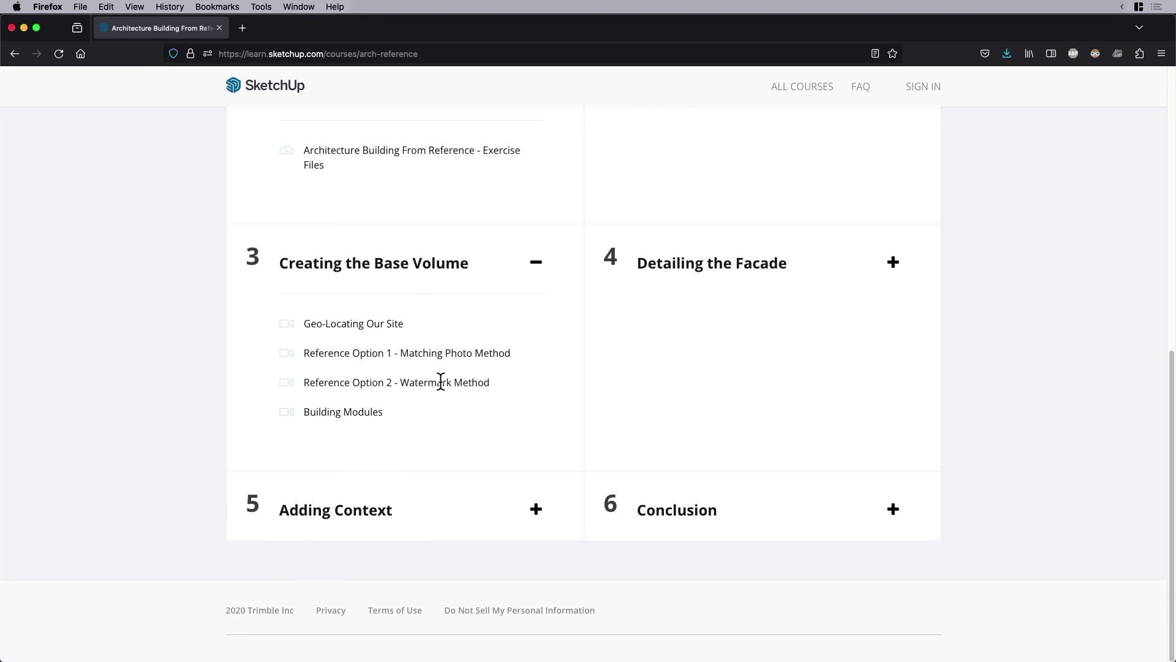
click(373, 512)
scroll(528, 398, down, 1)
scroll(528, 401, down, 3)
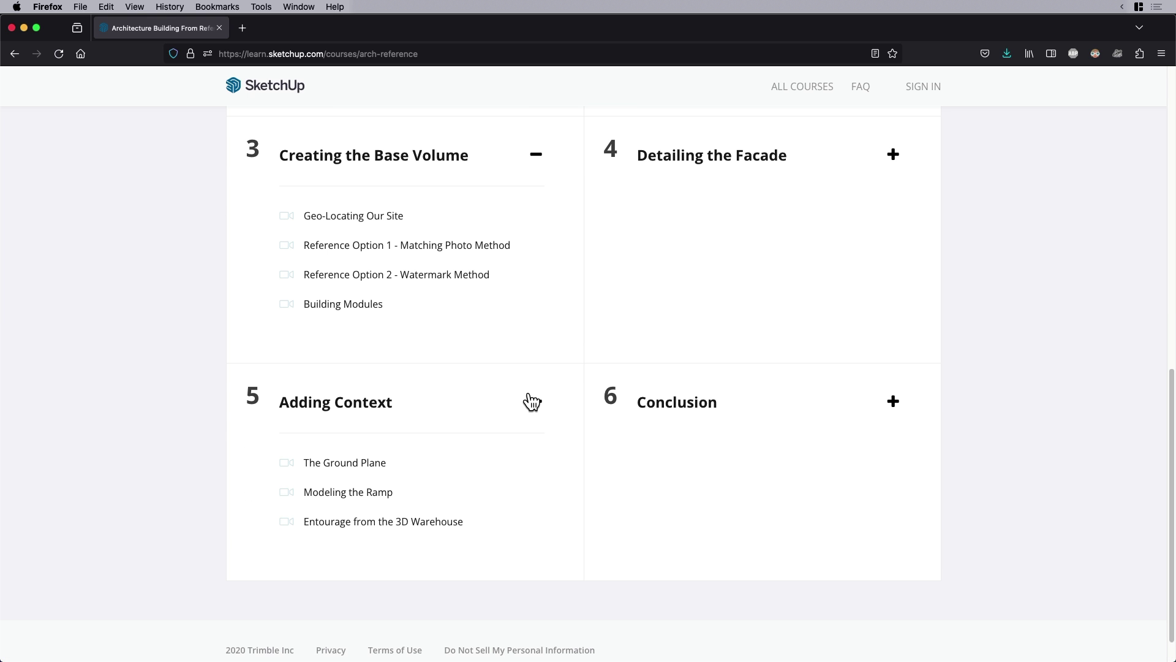
scroll(531, 402, up, 12)
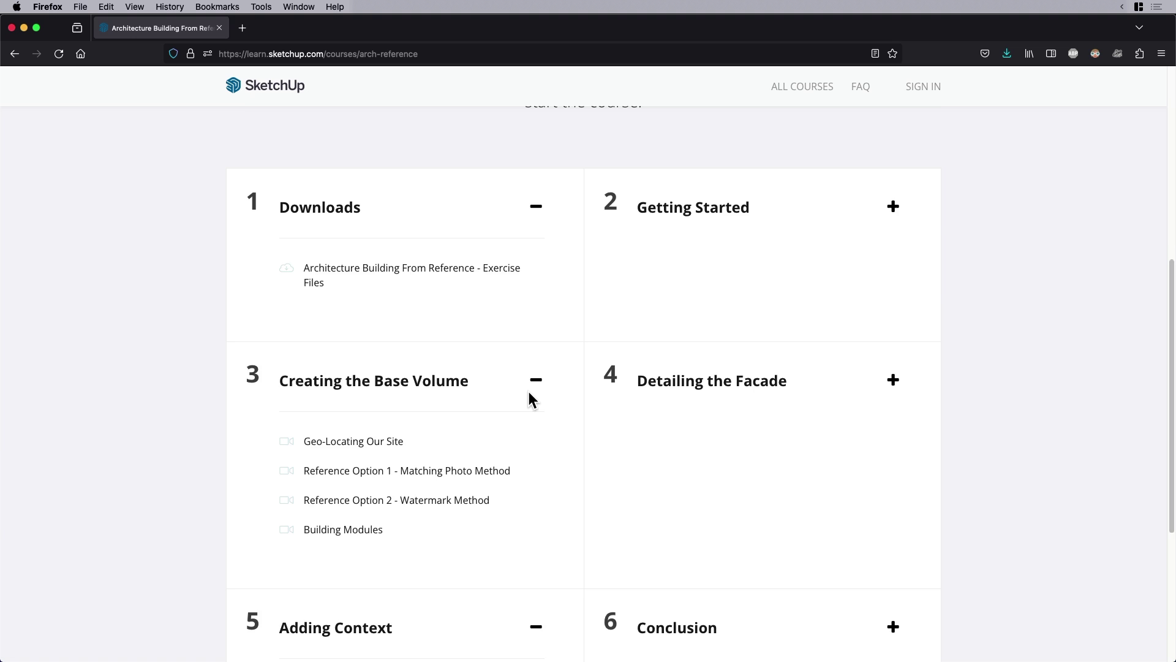
scroll(529, 393, up, 5)
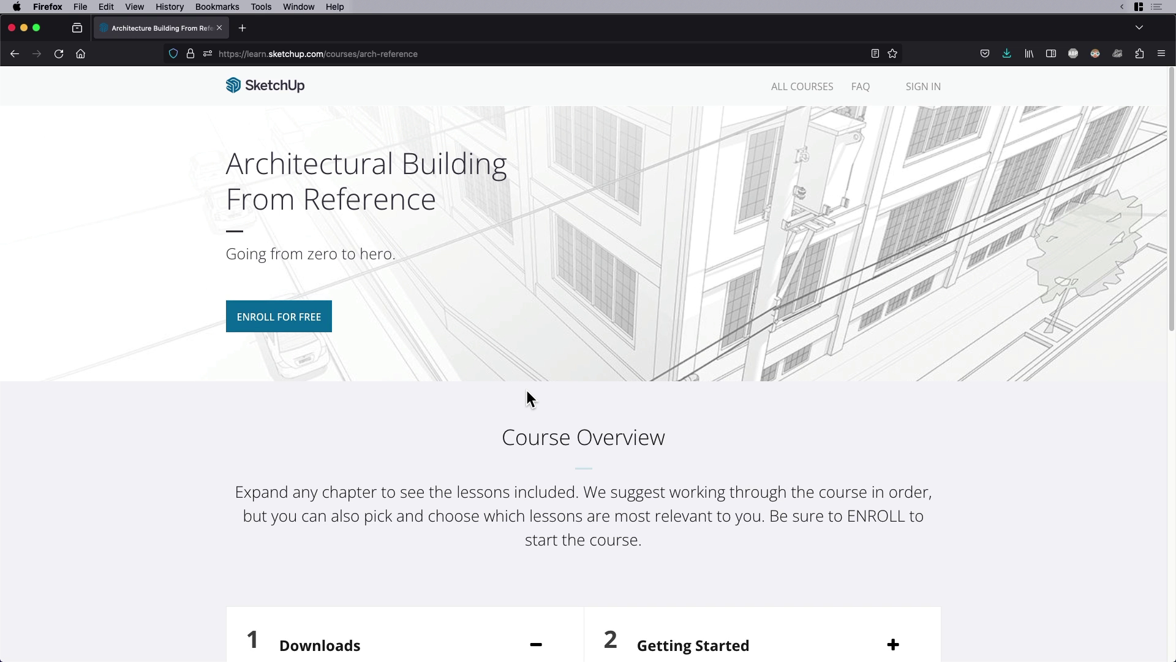